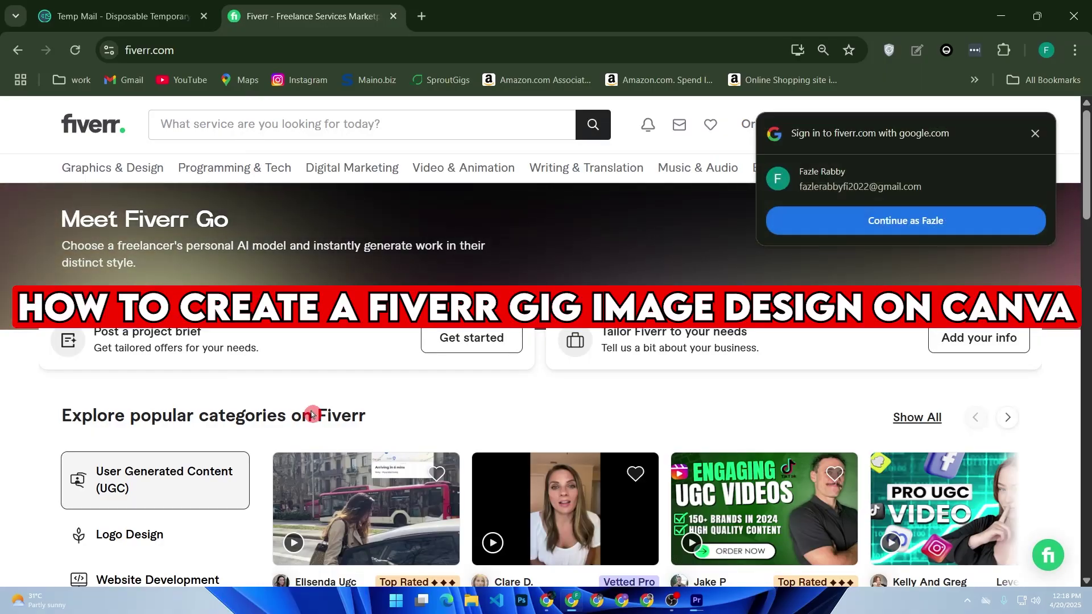
Close the 'Sign in to fiverr.com with google.com' popup on the Fiverr home page.
{"action": "left_click", "coordinate": [547, 441]}
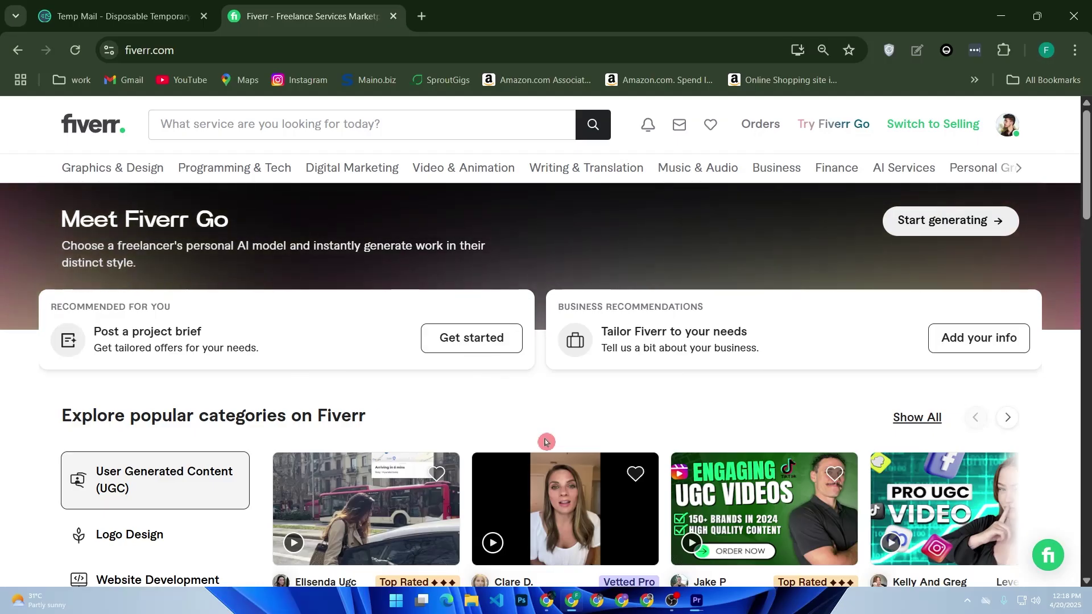
Search Google for 'canva' in a new tab and open the Canva: Visual Suite for Everyone result.
{"action": "left_click", "coordinate": [422, 17]}
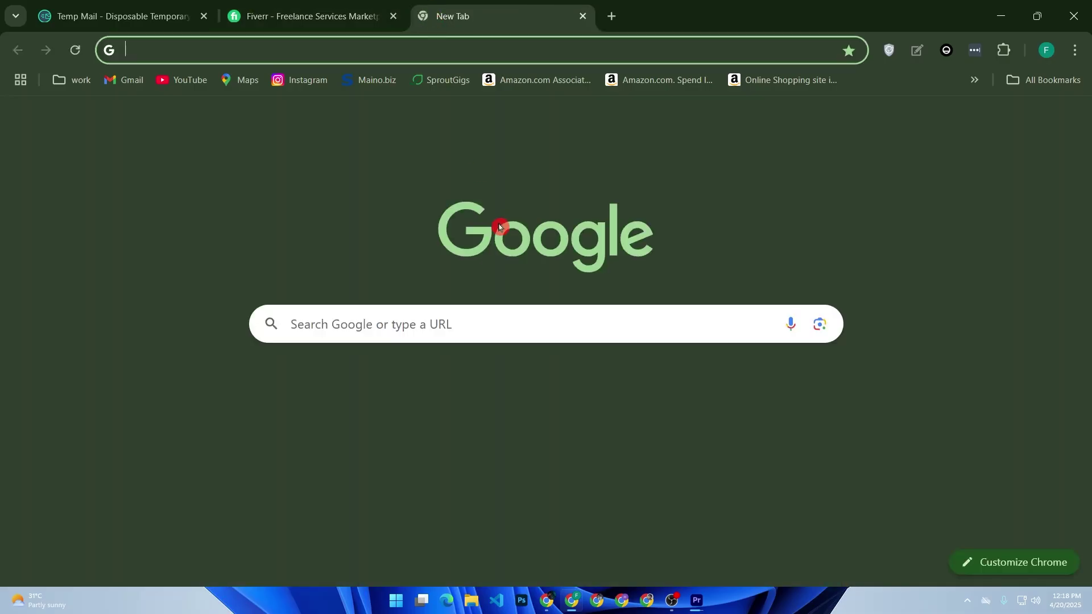
{"action": "left_click", "coordinate": [495, 325]}
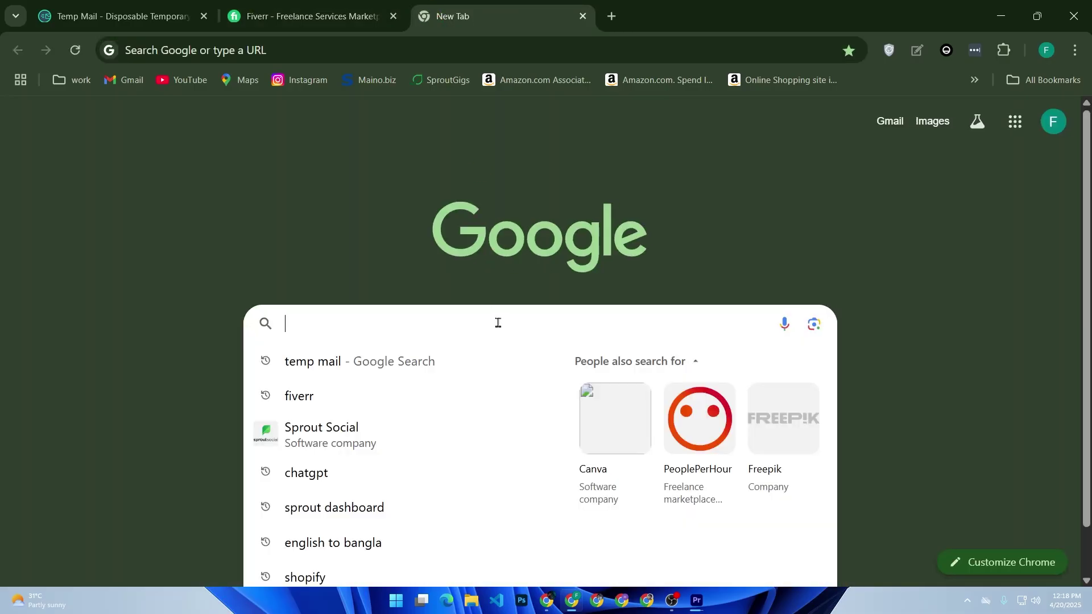
{"action": "type", "text": "canva"}
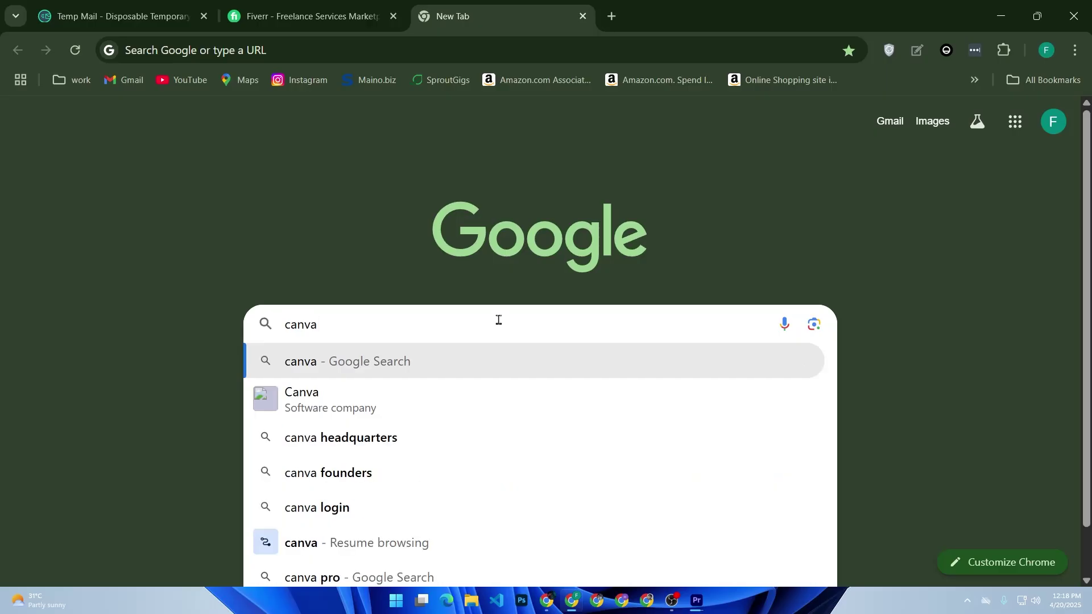
{"action": "key", "text": "Return"}
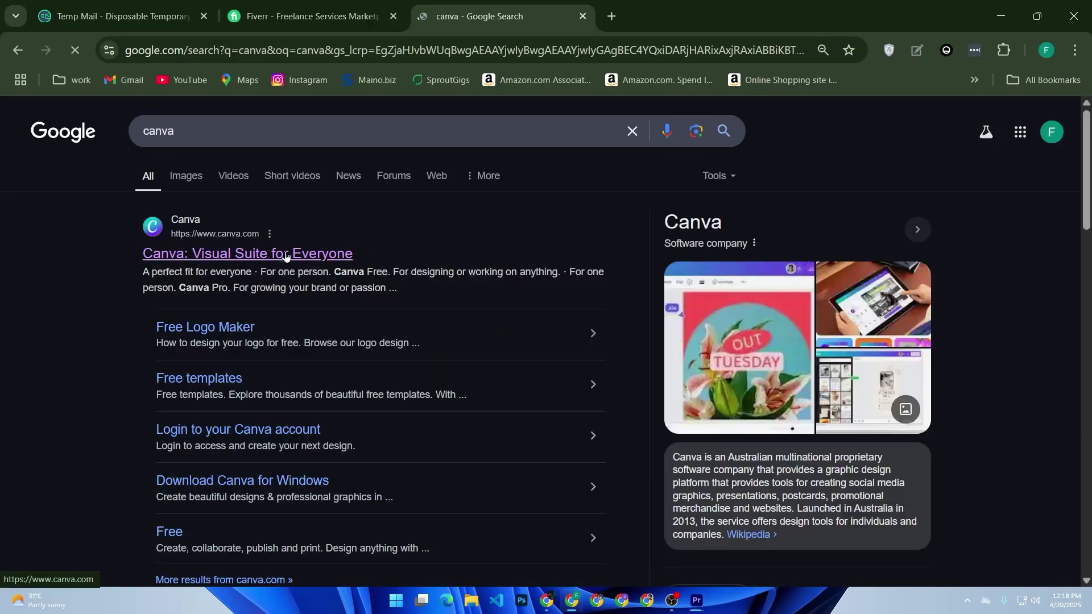
{"action": "left_click", "coordinate": [287, 252]}
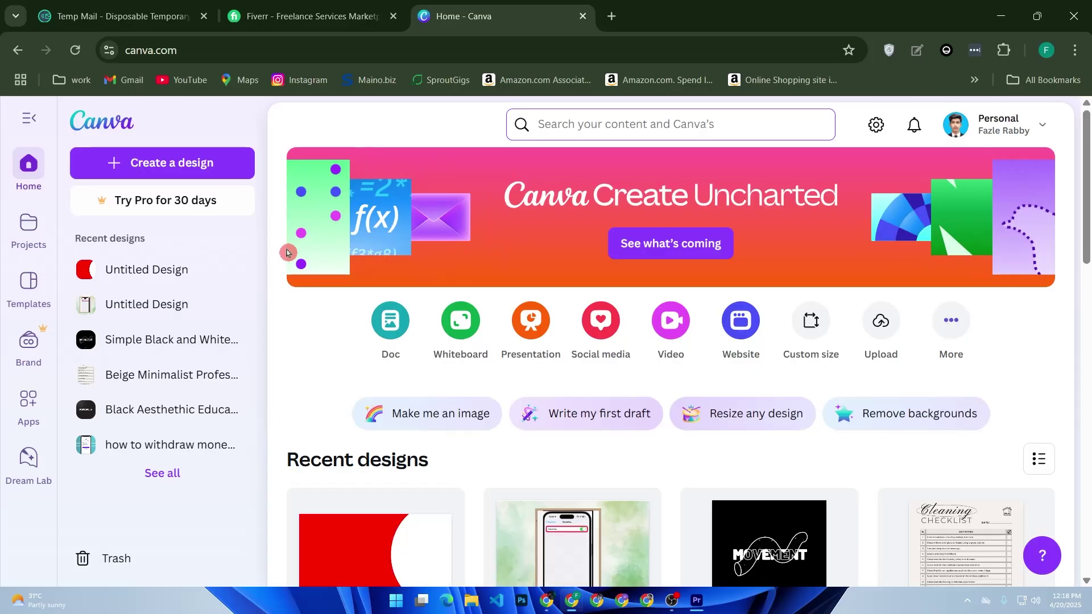
Create a custom-size design with width 1100 px and height 740 px.
{"action": "left_click", "coordinate": [126, 162]}
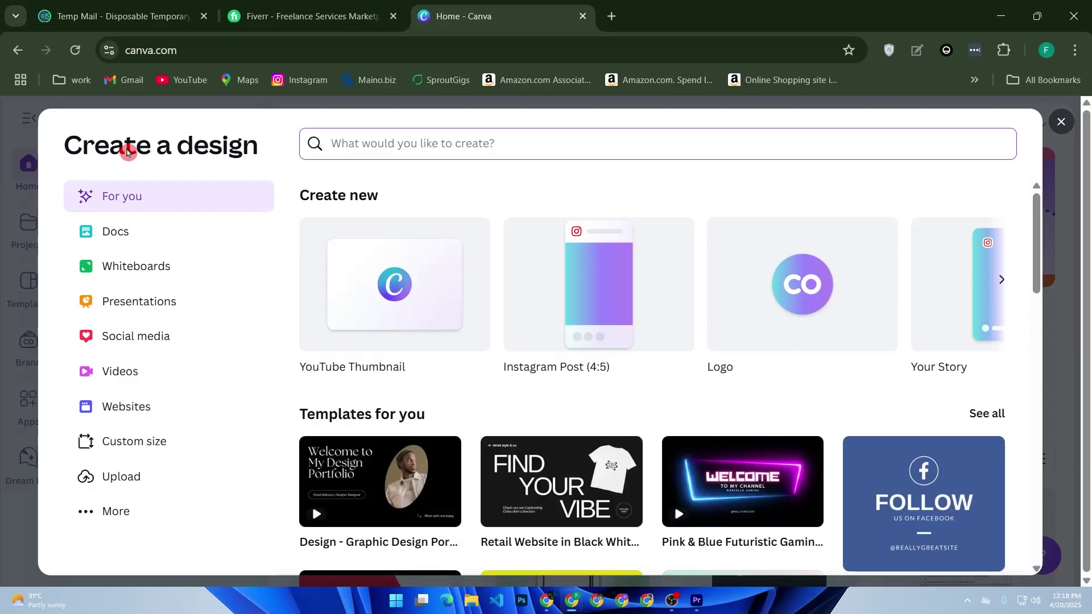
{"action": "left_click", "coordinate": [160, 442]}
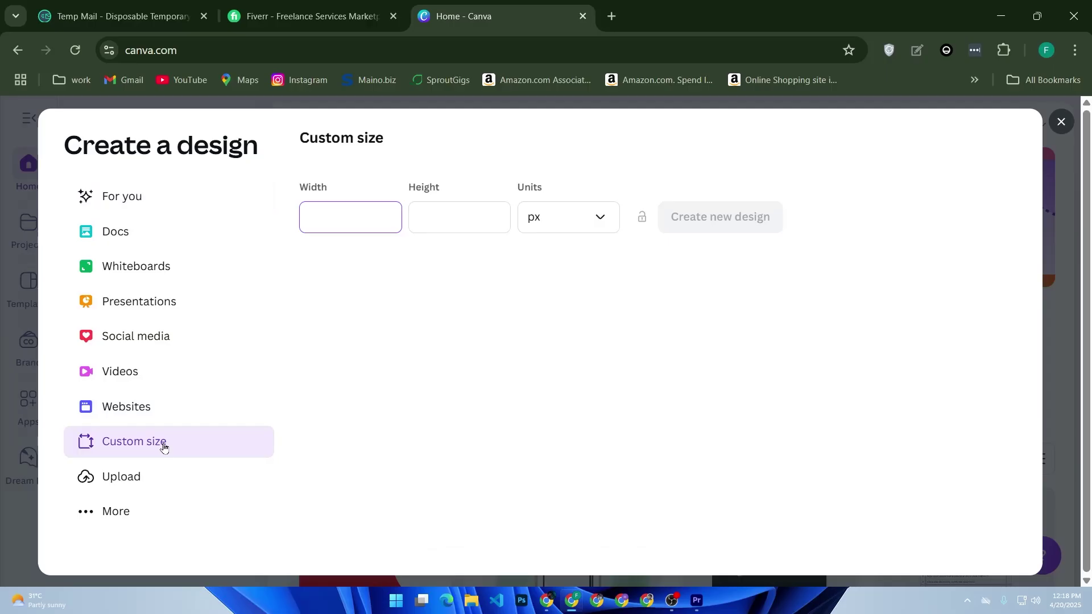
{"action": "left_click", "coordinate": [313, 282]}
{"action": "left_click", "coordinate": [438, 215]}
{"action": "type", "text": "370"}
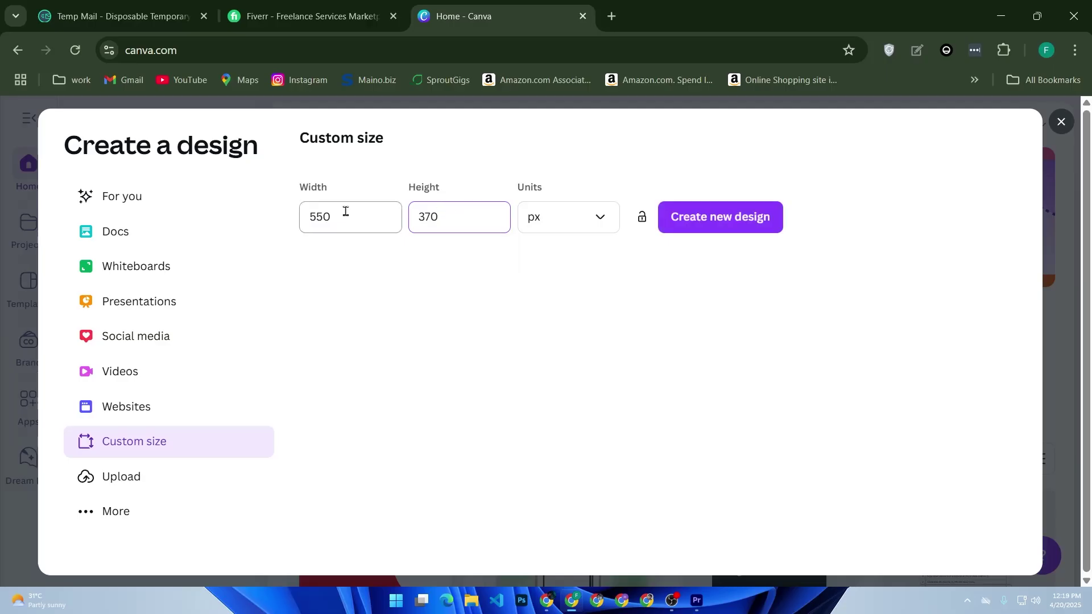
{"action": "left_click_drag", "start_coordinate": [347, 215], "coordinate": [281, 220]}
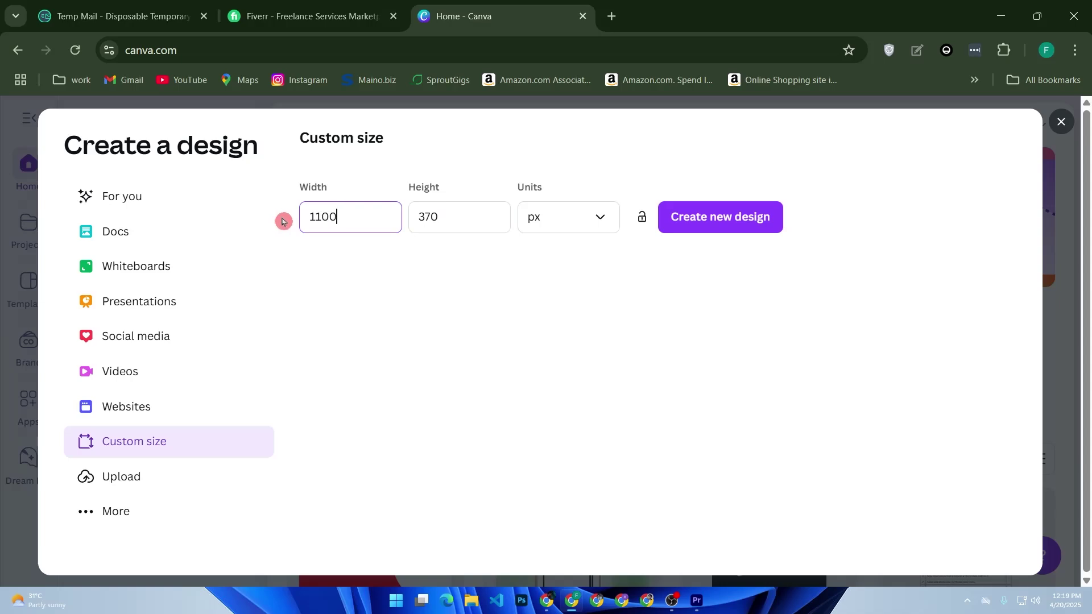
{"action": "left_click_drag", "start_coordinate": [457, 221], "coordinate": [384, 220]}
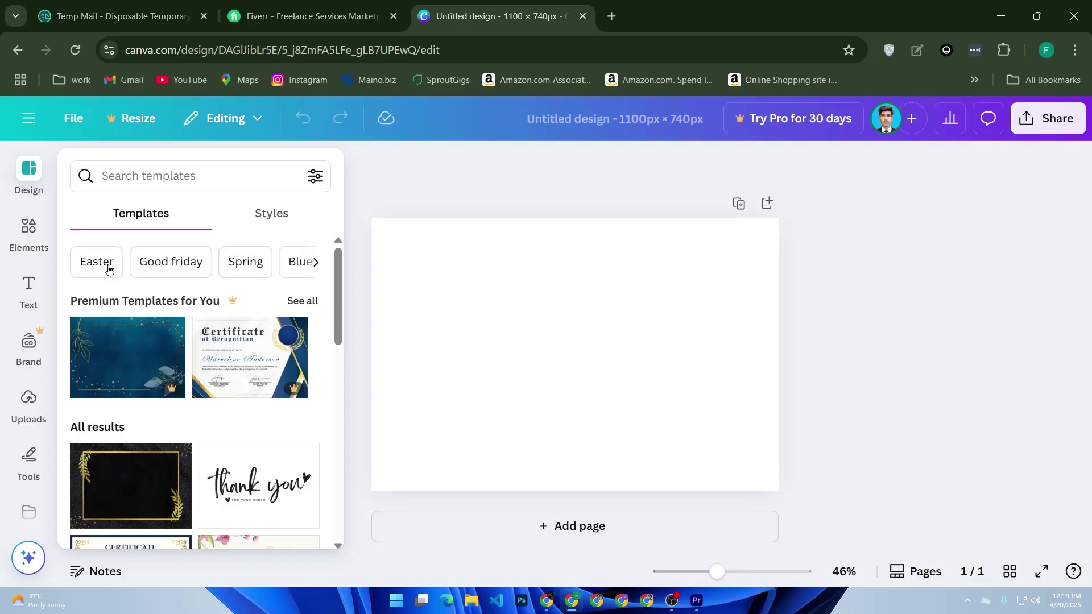
Add a square from Elements and stretch it to cover the whole page.
{"action": "left_click", "coordinate": [29, 232]}
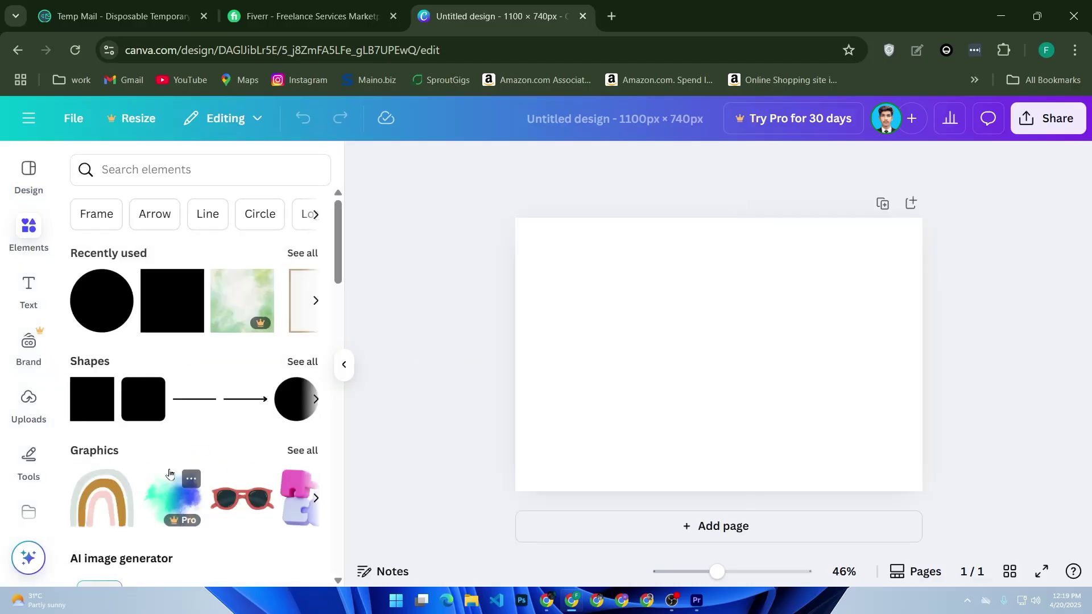
{"action": "left_click", "coordinate": [188, 303]}
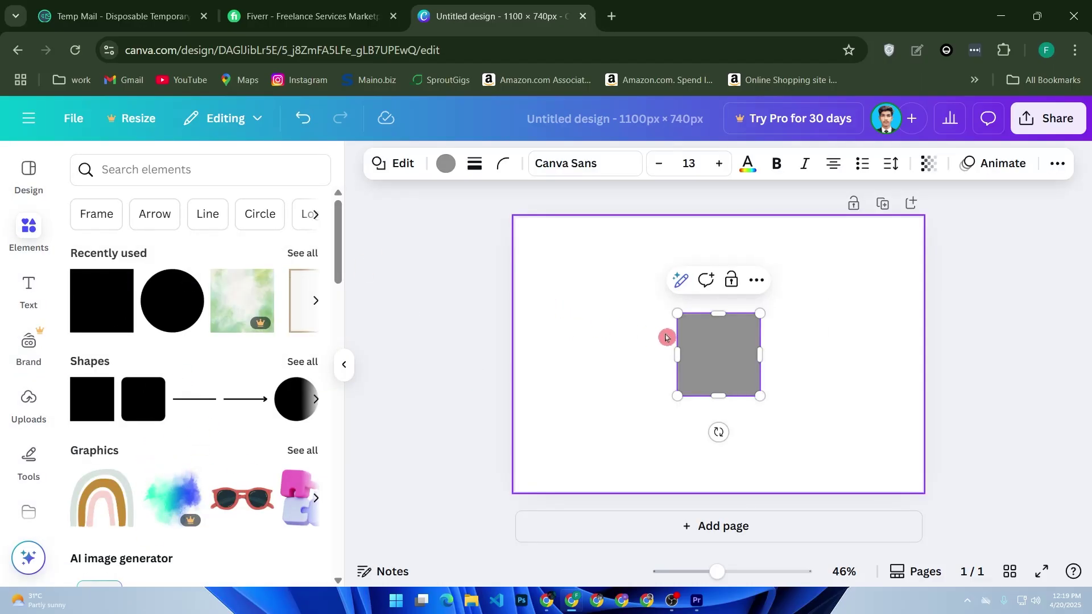
{"action": "mouse_move", "coordinate": [677, 315]}
{"action": "left_mouse_down"}
{"action": "mouse_move", "coordinate": [516, 240]}
{"action": "mouse_move", "coordinate": [515, 218]}
{"action": "left_mouse_up"}
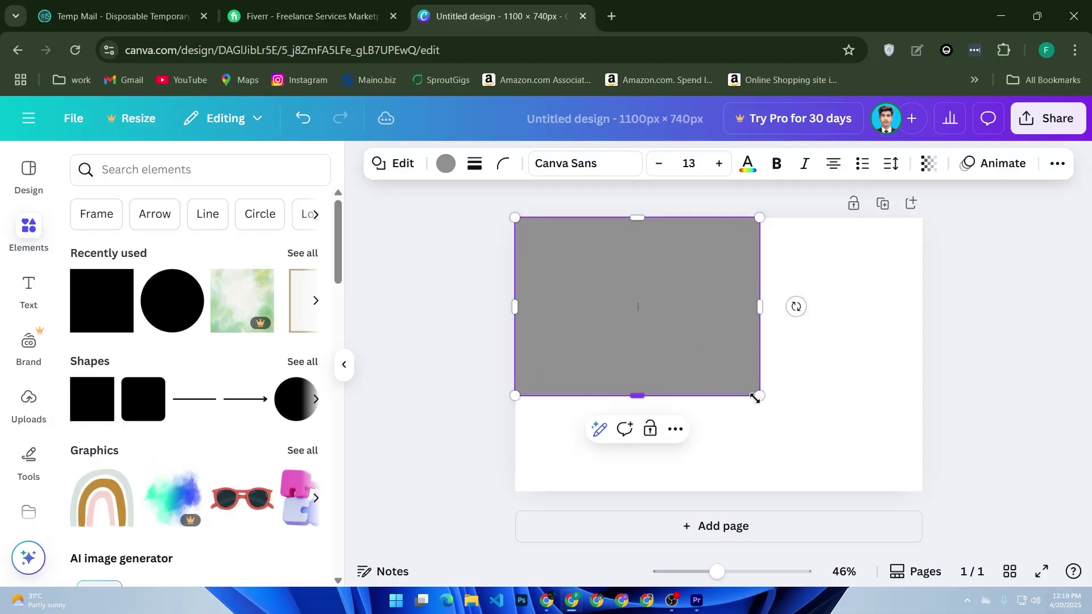
{"action": "left_click_drag", "start_coordinate": [759, 394], "coordinate": [919, 492]}
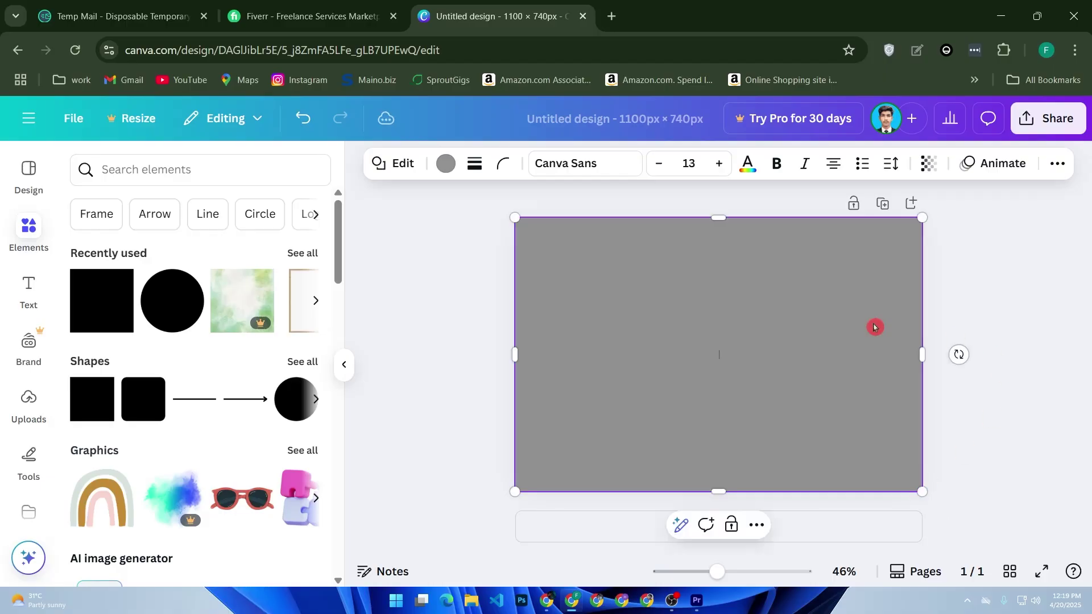
Fill the full-page rectangle with dark red #BF0000.
{"action": "left_click", "coordinate": [444, 165]}
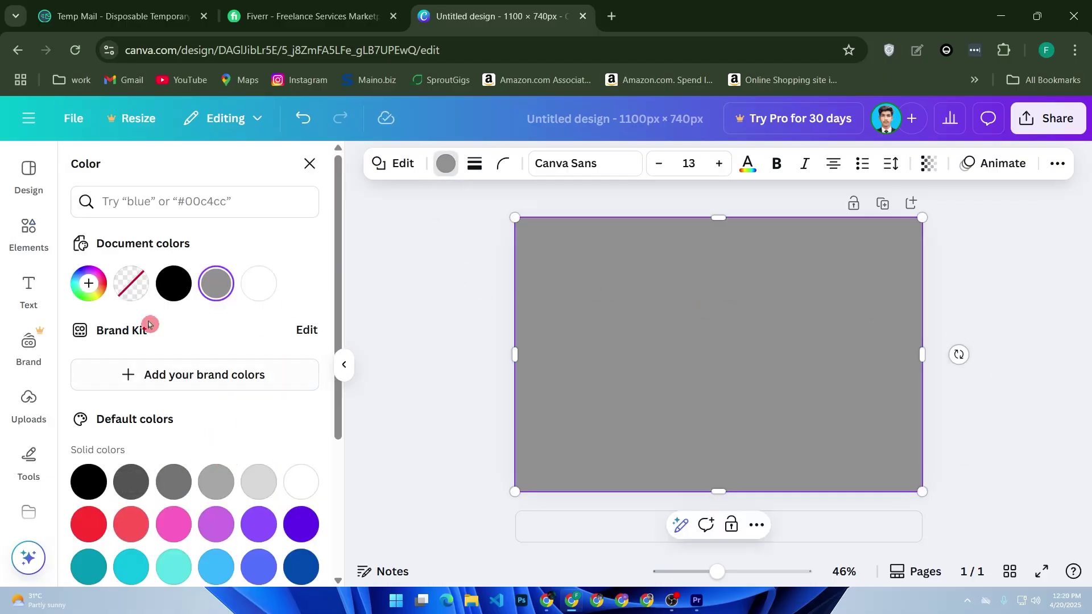
{"action": "left_click", "coordinate": [89, 283]}
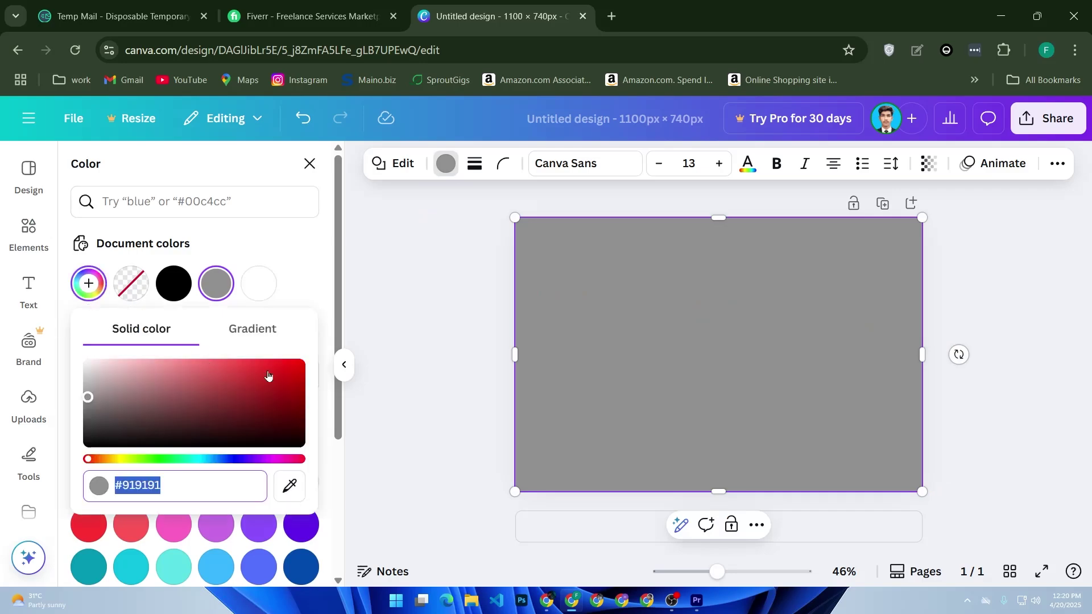
{"action": "left_click_drag", "start_coordinate": [267, 390], "coordinate": [300, 382]}
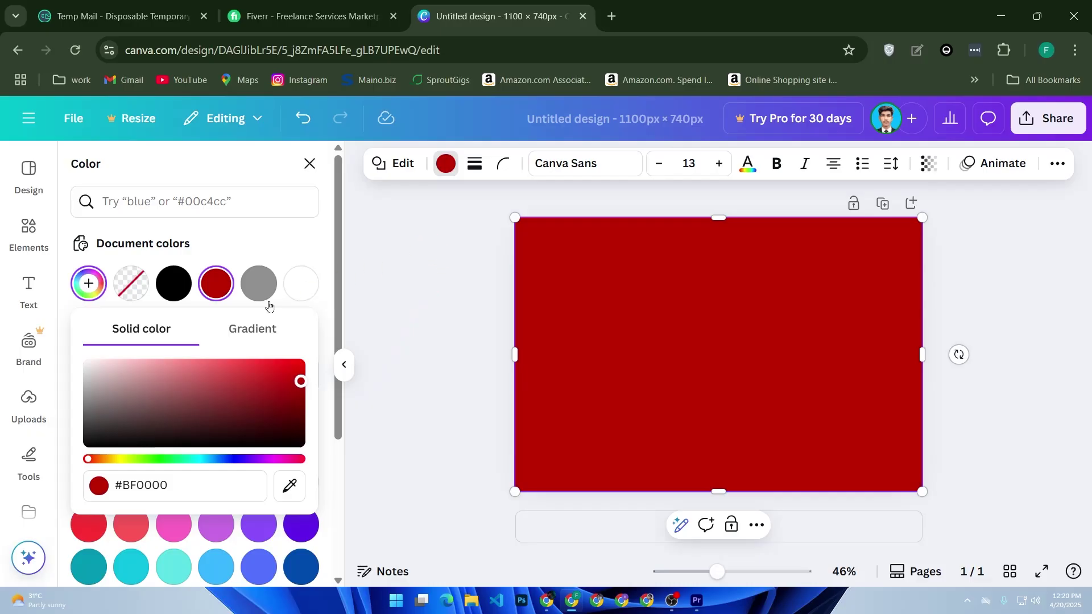
{"action": "left_click", "coordinate": [34, 235]}
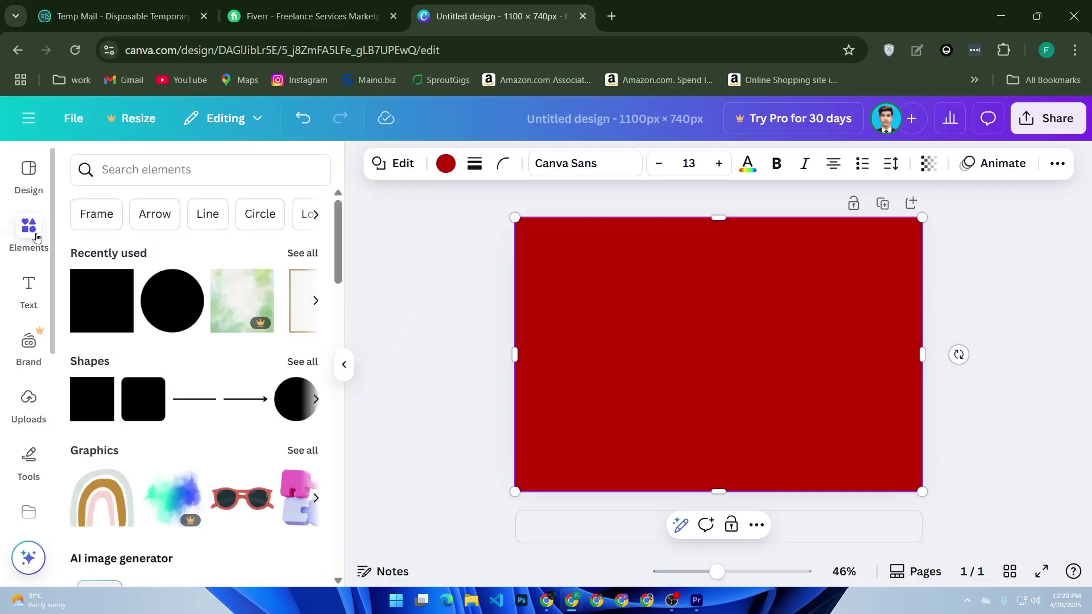
{"action": "mouse_move", "coordinate": [171, 300]}
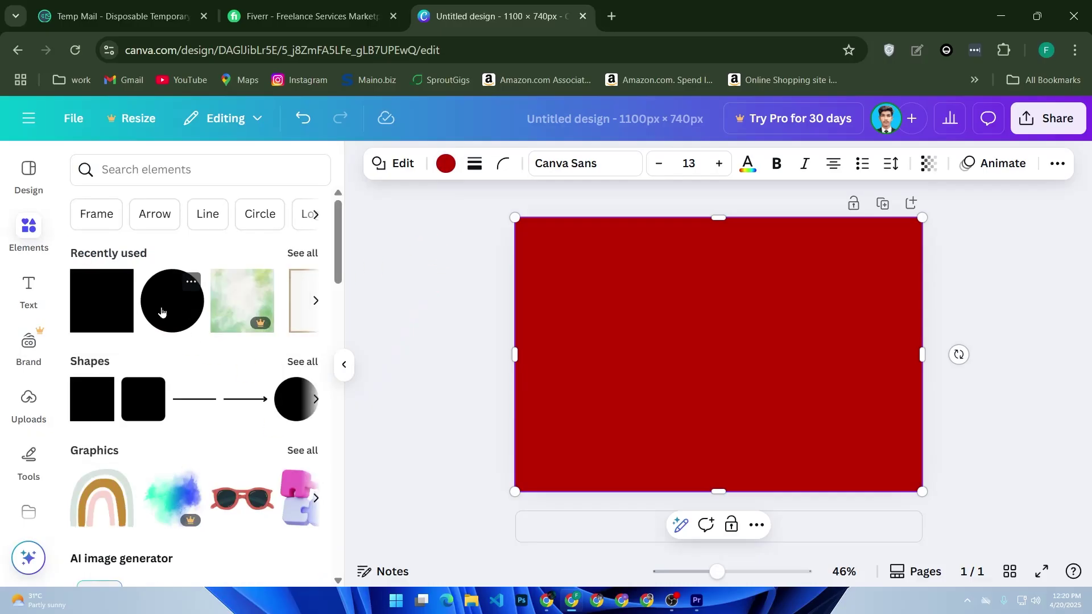
Place a large black circle at the page's bottom-right corner.
{"action": "left_click_drag", "start_coordinate": [163, 312], "coordinate": [825, 373]}
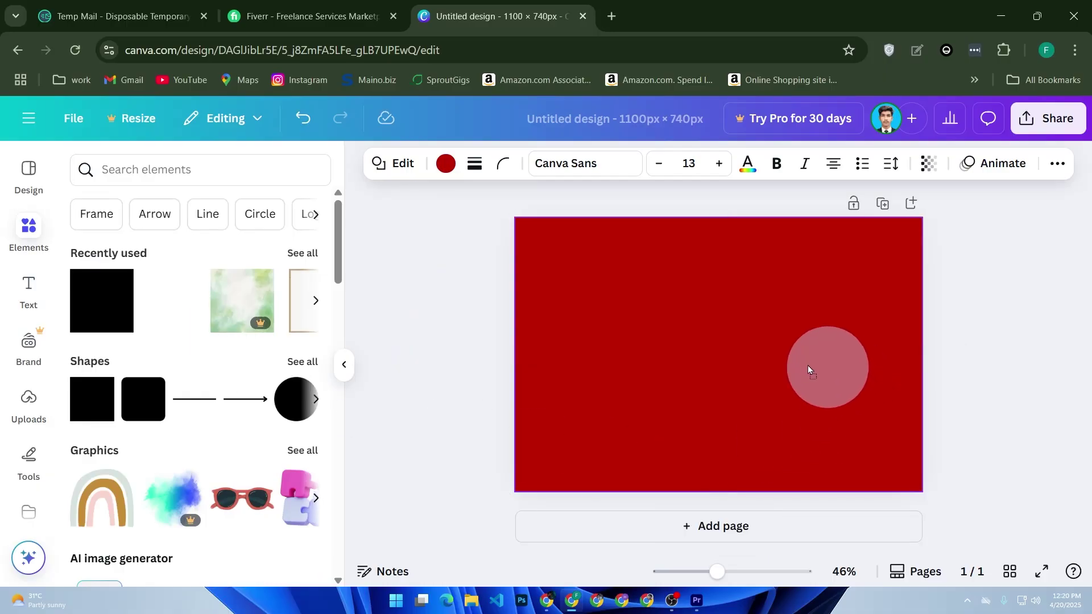
{"action": "left_click_drag", "start_coordinate": [870, 407], "coordinate": [1038, 543]}
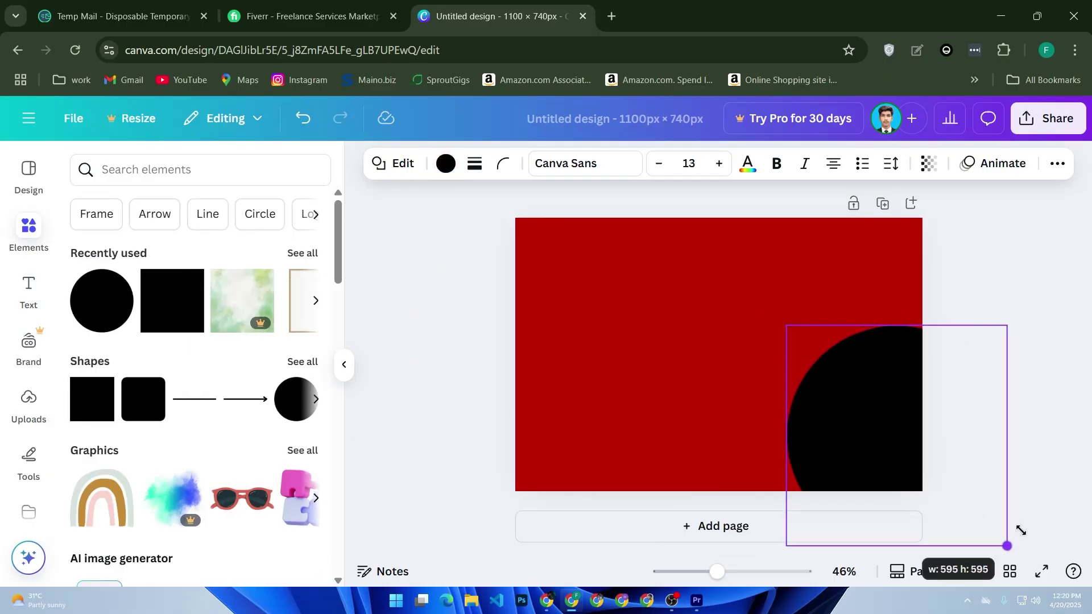
{"action": "left_click_drag", "start_coordinate": [994, 450], "coordinate": [1023, 462]}
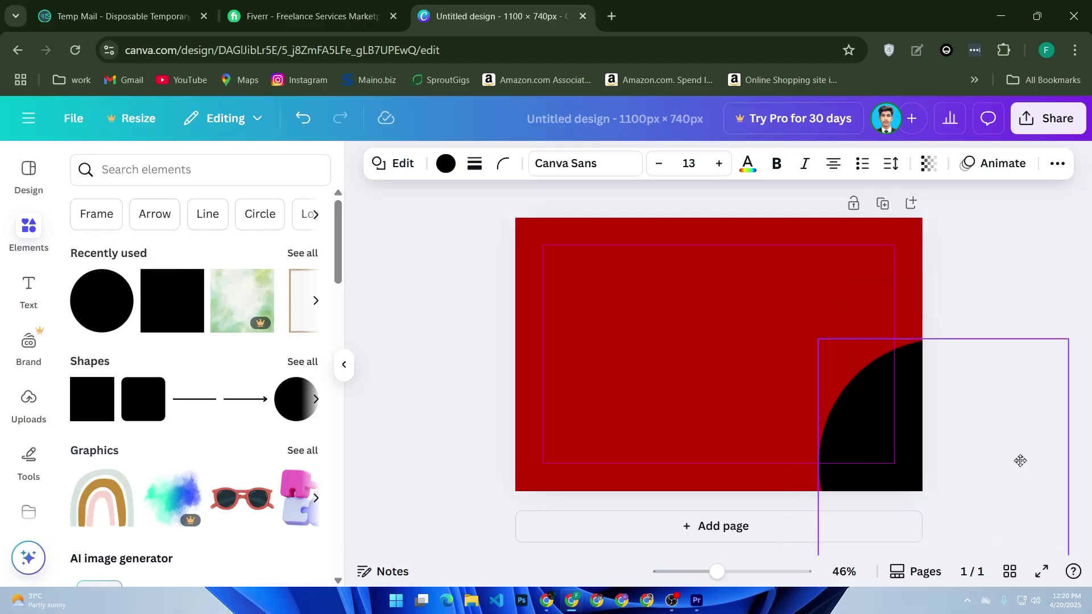
Duplicate the circle, move the copy to the top-left corner, and make it white.
{"action": "left_click", "coordinate": [943, 305]}
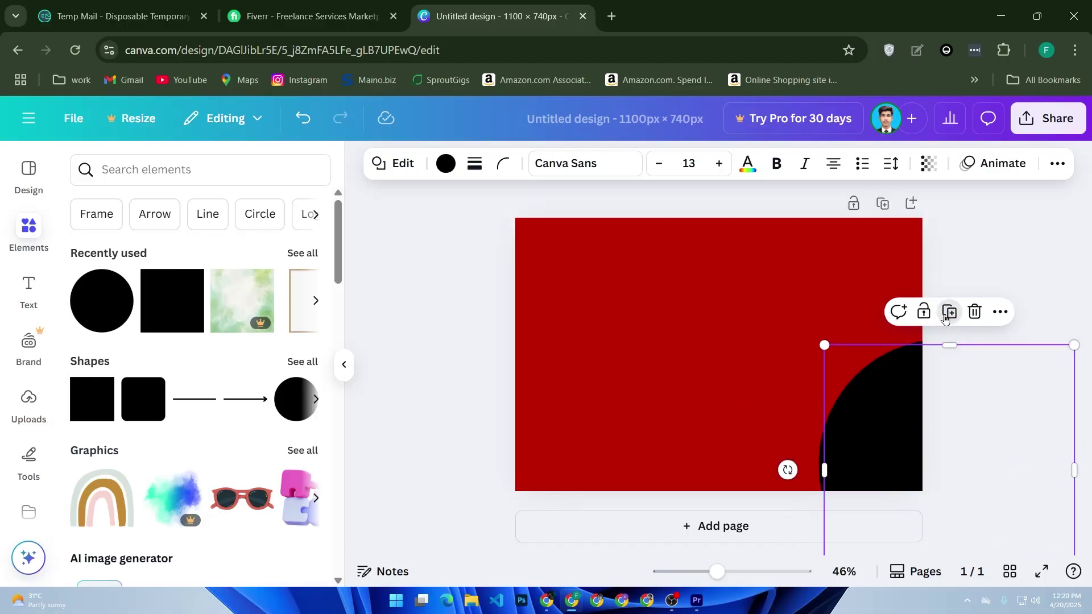
{"action": "left_click_drag", "start_coordinate": [942, 441], "coordinate": [534, 224]}
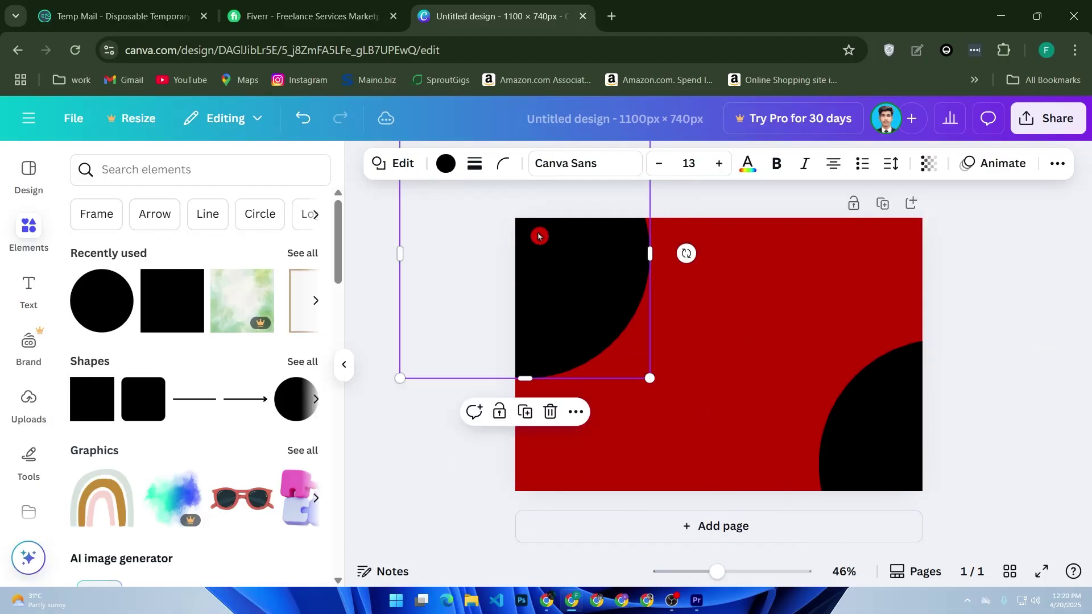
{"action": "left_click_drag", "start_coordinate": [568, 322], "coordinate": [553, 312]}
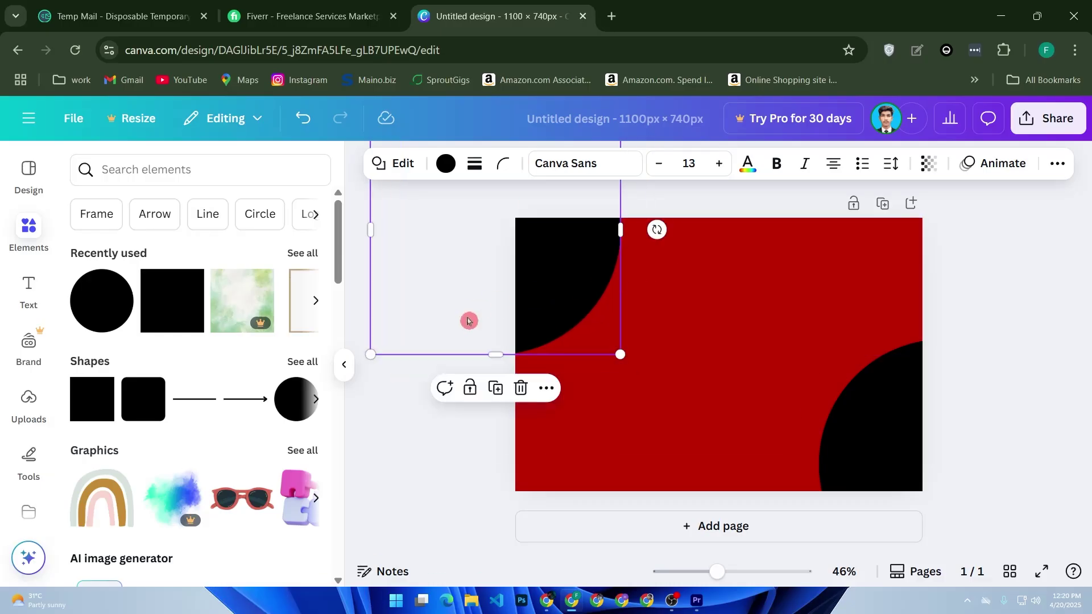
{"action": "left_click", "coordinate": [446, 163]}
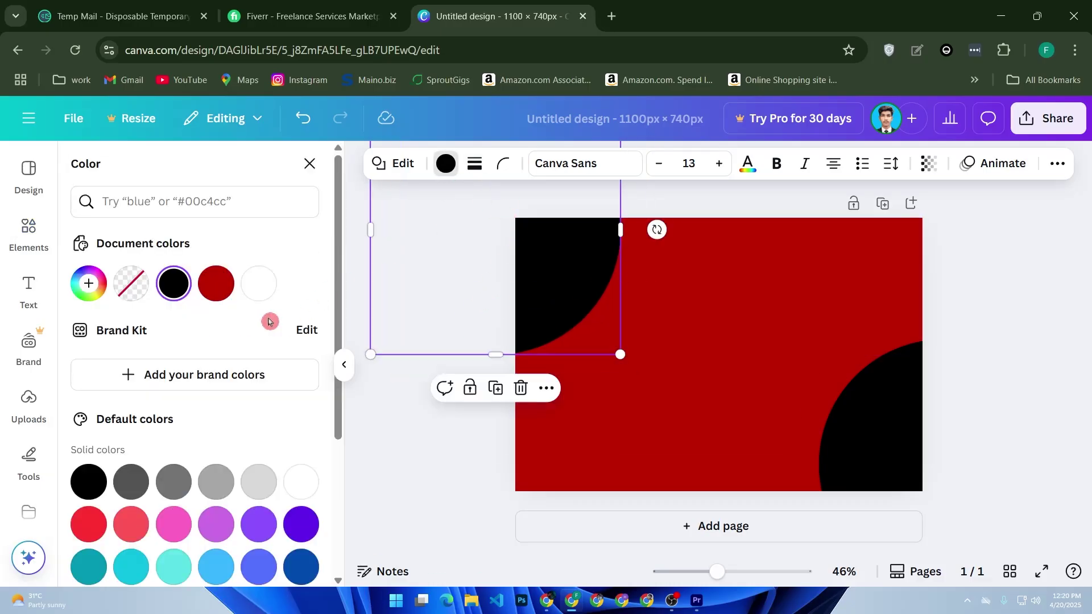
{"action": "left_click", "coordinate": [259, 284]}
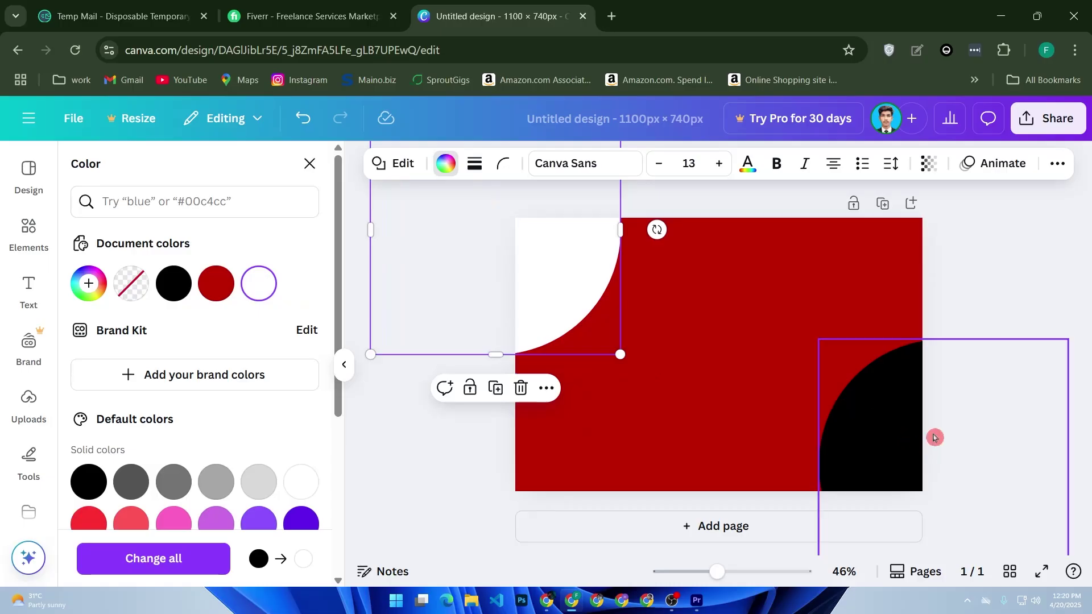
Recolour the bottom-right quarter circle cyan (#00C2FF).
{"action": "left_click", "coordinate": [969, 435]}
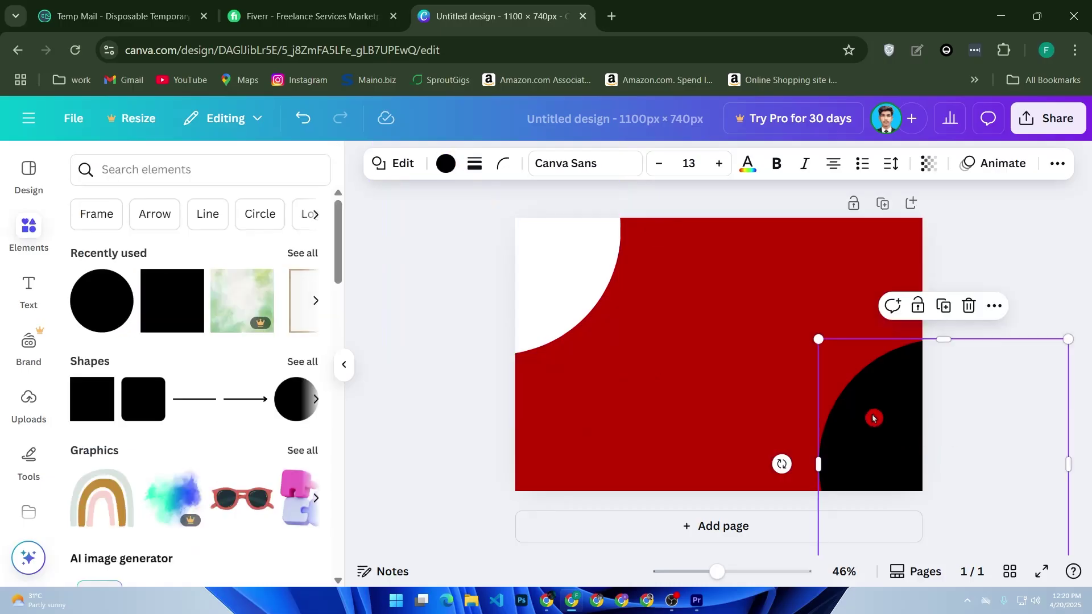
{"action": "left_click", "coordinate": [445, 163]}
{"action": "left_click", "coordinate": [88, 283]}
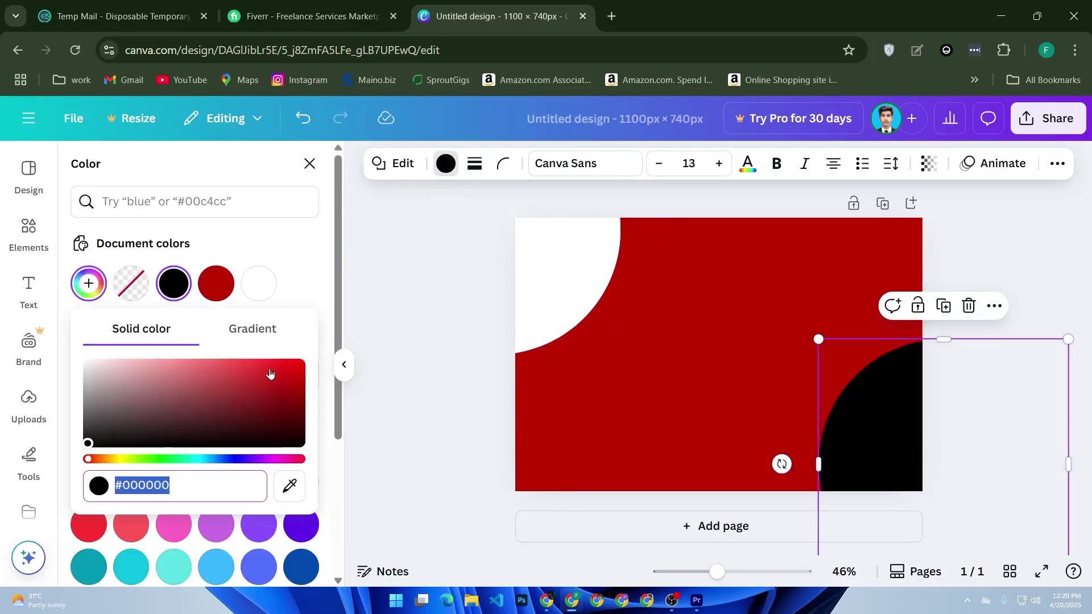
{"action": "left_click", "coordinate": [181, 459]}
{"action": "left_click_drag", "start_coordinate": [260, 380], "coordinate": [300, 364]}
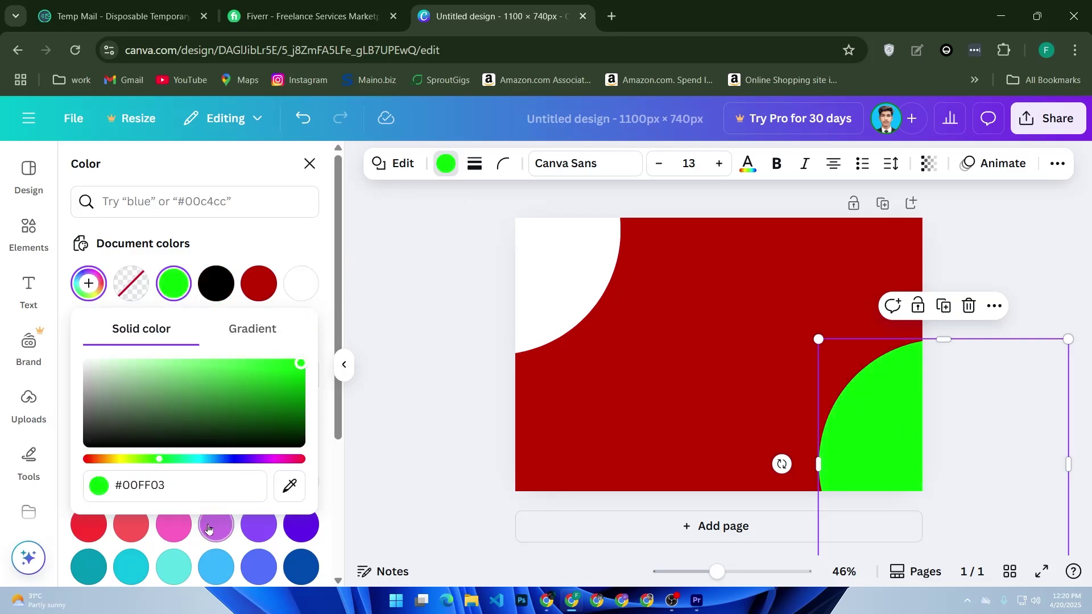
{"action": "left_click", "coordinate": [203, 459]}
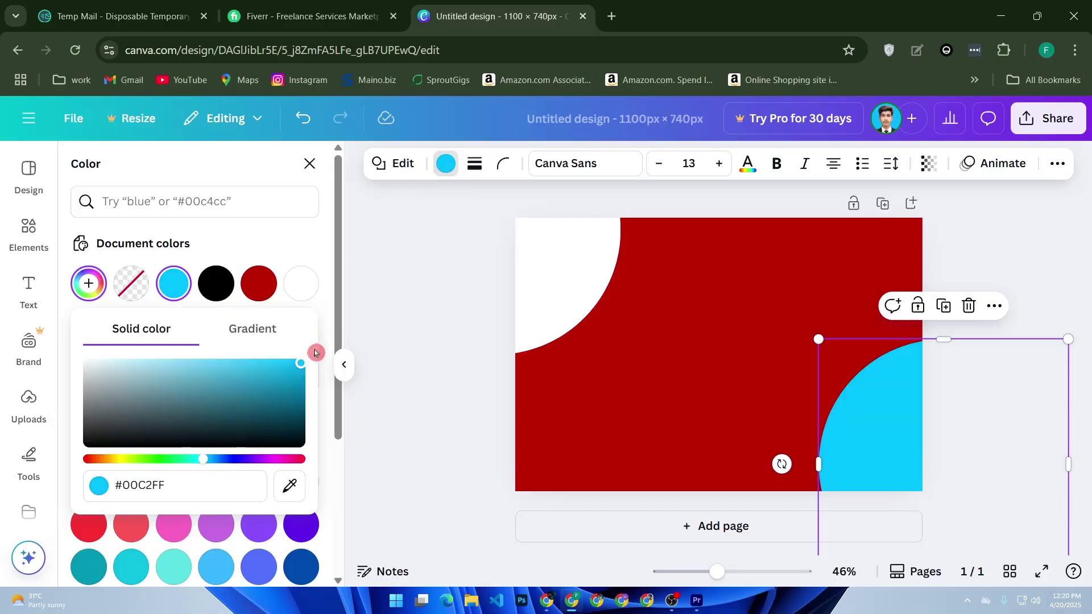
{"action": "left_click", "coordinate": [419, 353]}
{"action": "left_click", "coordinate": [712, 347]}
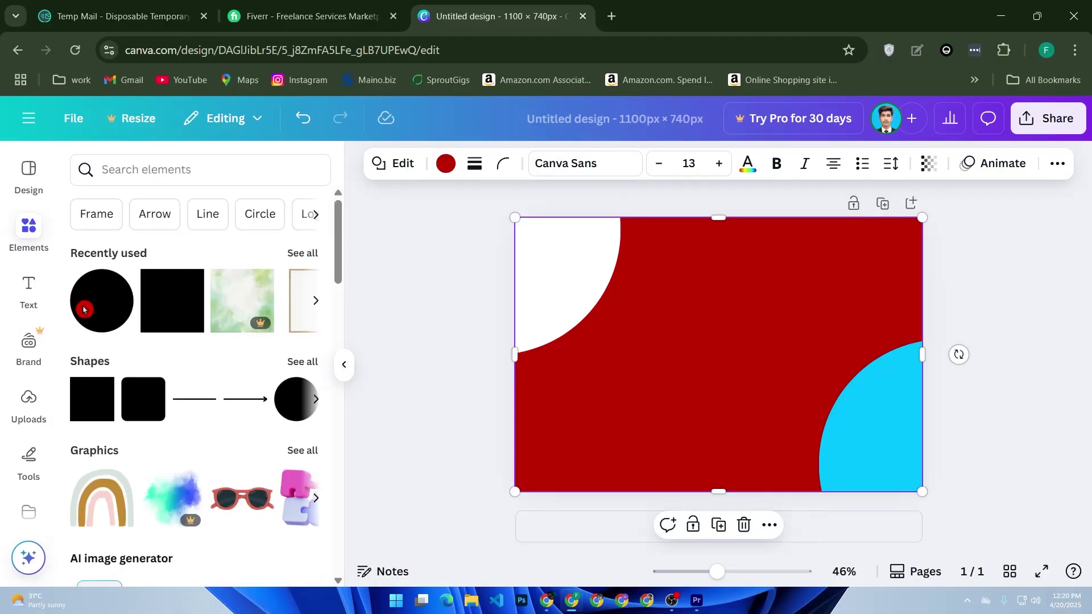
Add a 'LOGO DESIGN' text box, enlarge it, and move it to the top centre.
{"action": "left_click", "coordinate": [28, 284]}
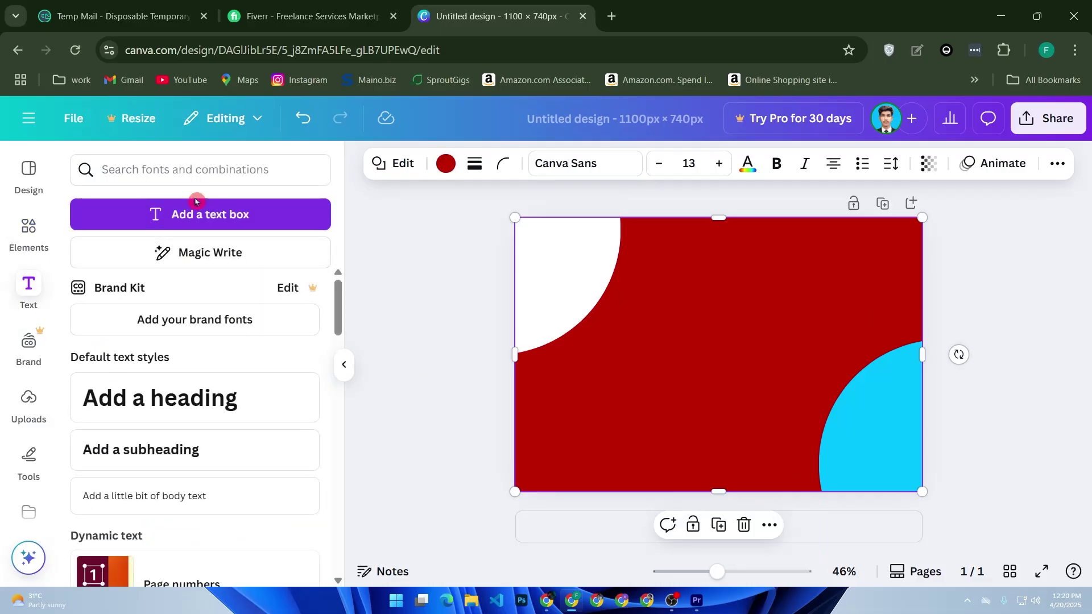
{"action": "left_click", "coordinate": [185, 214]}
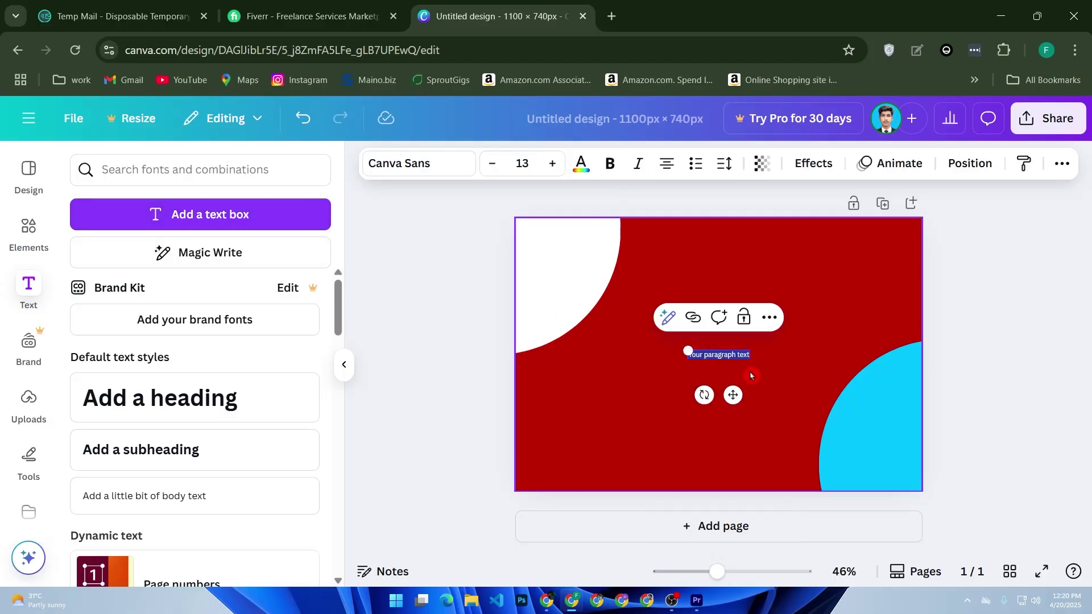
{"action": "type", "text": "Lo"}
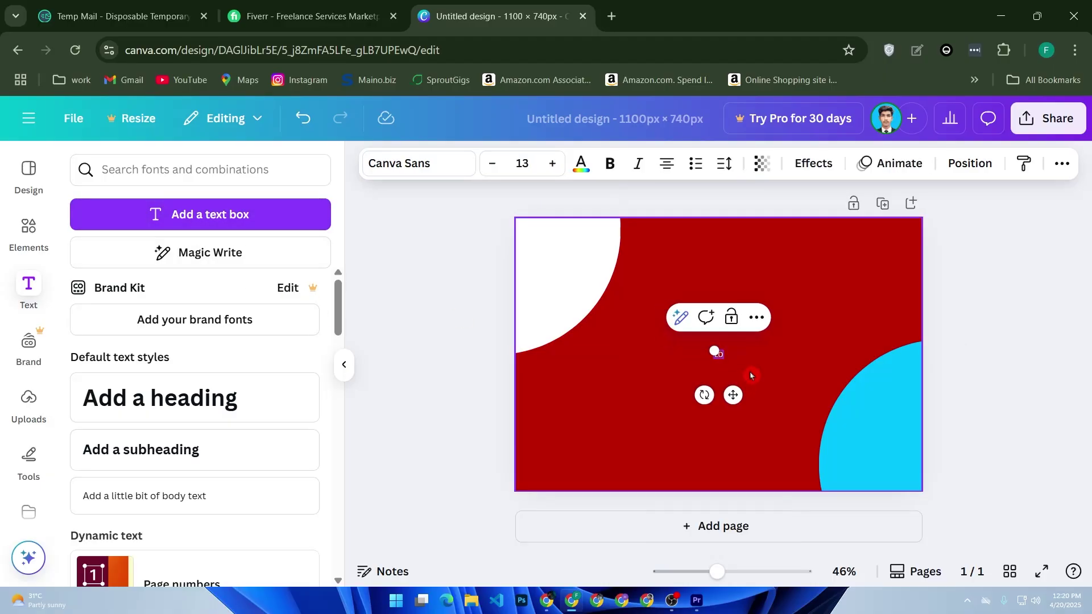
{"action": "type", "text": "OGO D"}
{"action": "type", "text": "ESIGN"}
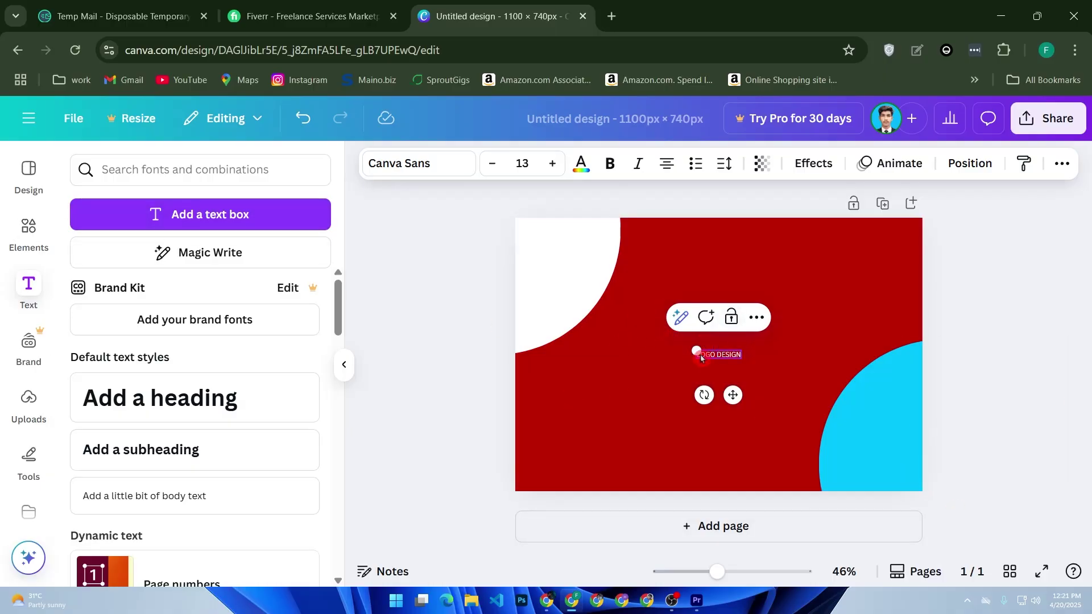
{"action": "left_click_drag", "start_coordinate": [692, 348], "coordinate": [511, 318]}
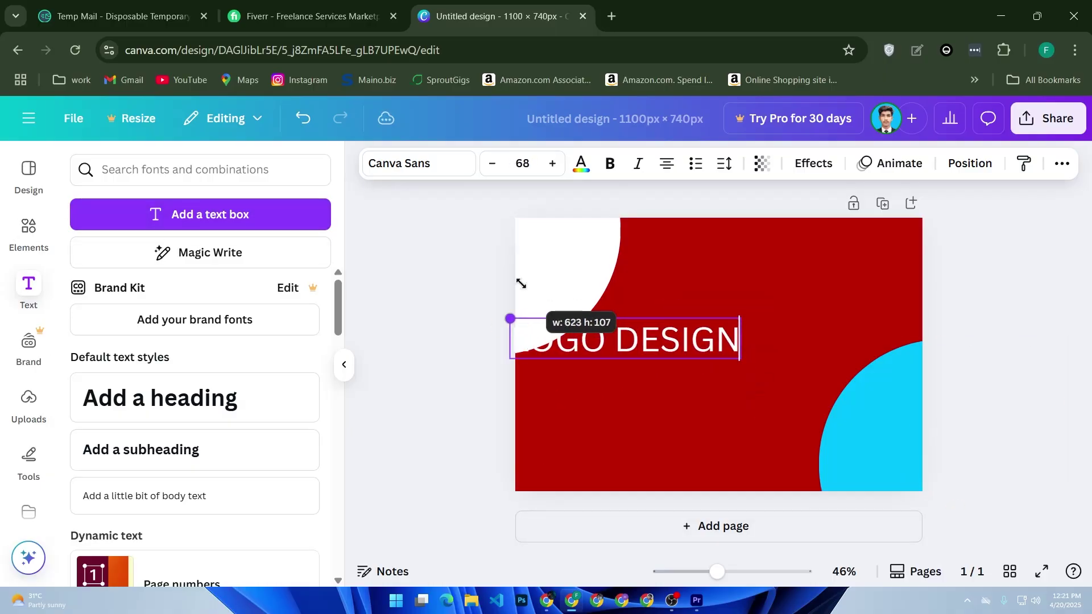
{"action": "left_click_drag", "start_coordinate": [639, 395], "coordinate": [759, 305]}
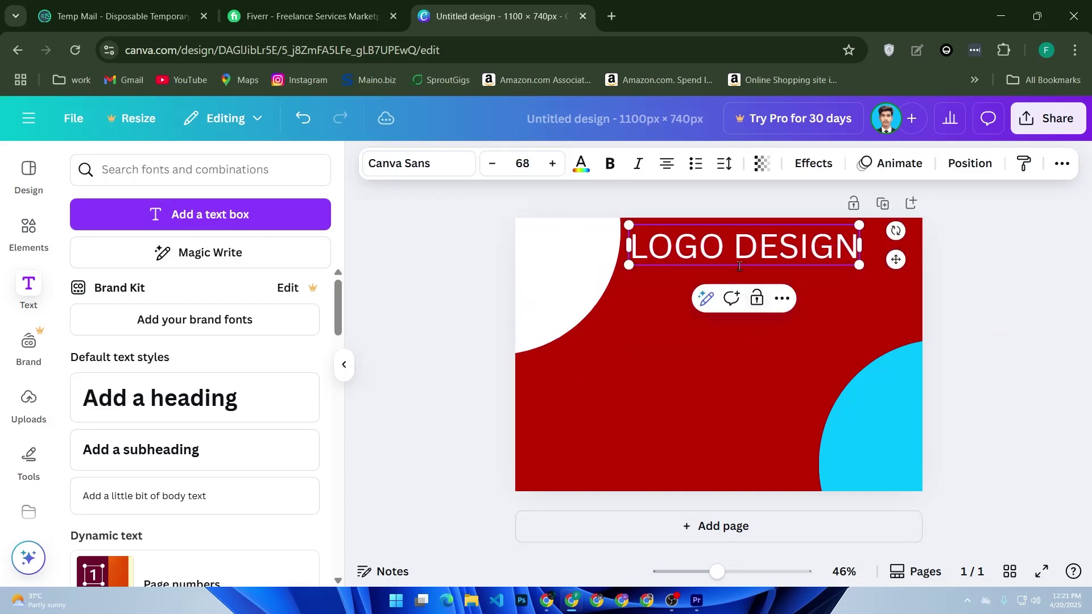
{"action": "triple_click", "coordinate": [727, 247]}
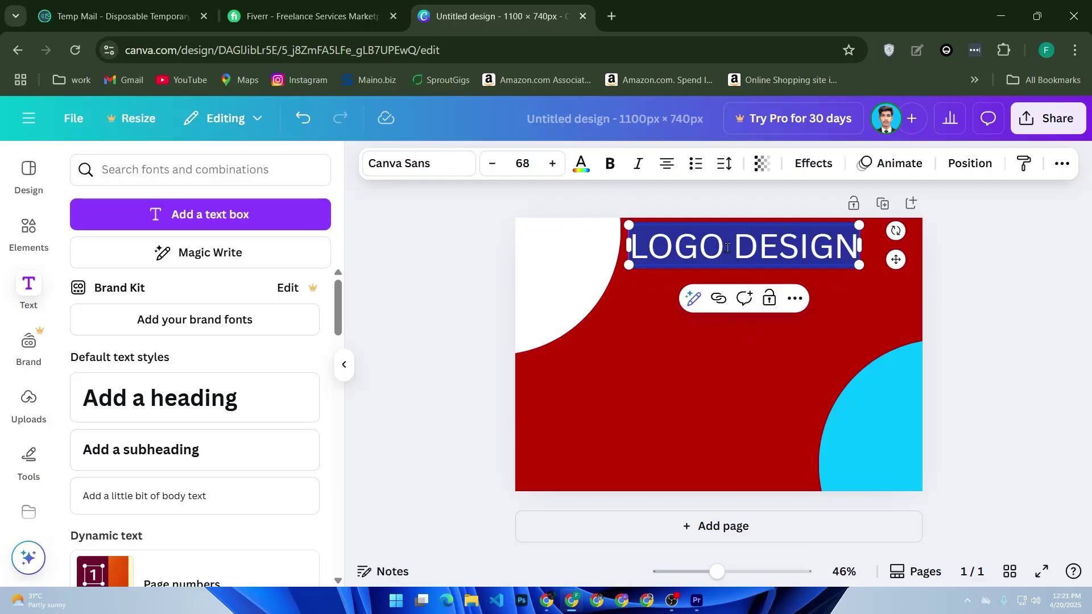
Set the heading in Horizon, shrink it to fit, and align it along the top edge.
{"action": "left_click", "coordinate": [418, 163]}
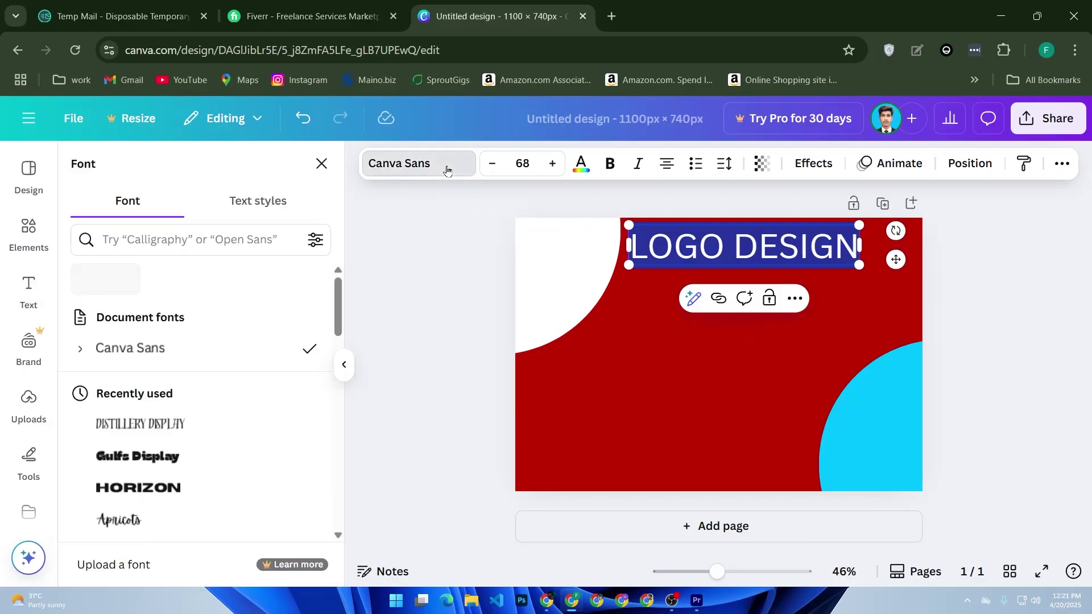
{"action": "left_click", "coordinate": [138, 488]}
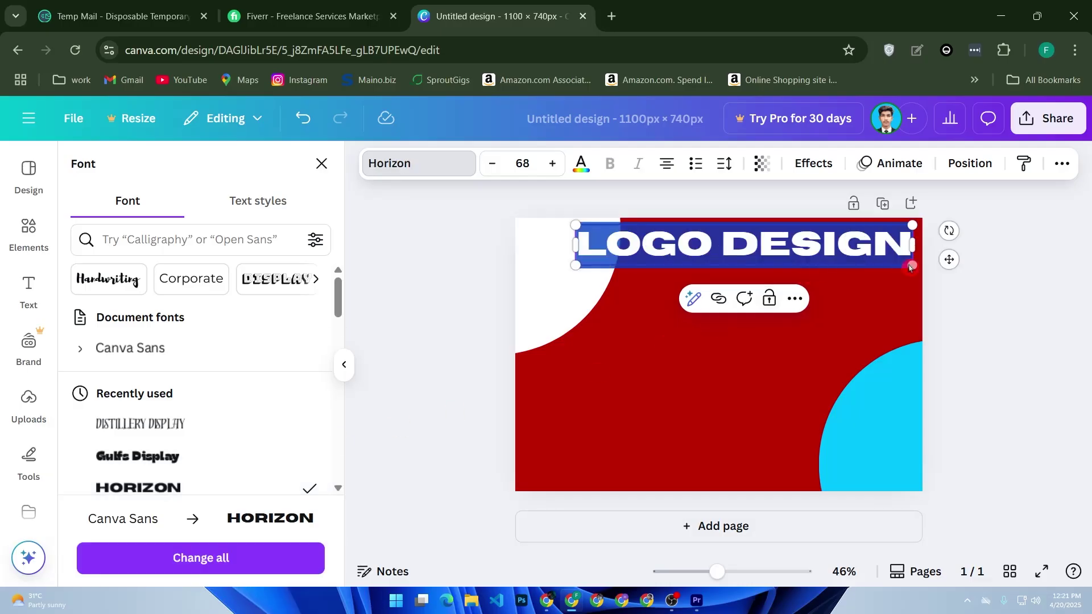
{"action": "left_click_drag", "start_coordinate": [911, 266], "coordinate": [870, 260]}
{"action": "left_click_drag", "start_coordinate": [806, 243], "coordinate": [831, 246]}
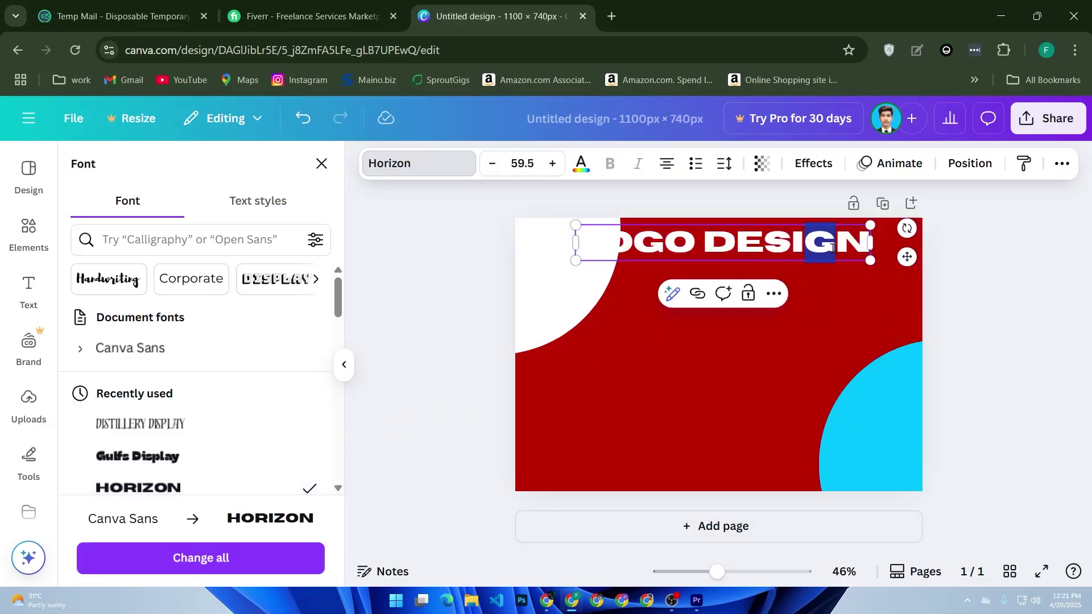
{"action": "left_click", "coordinate": [684, 250]}
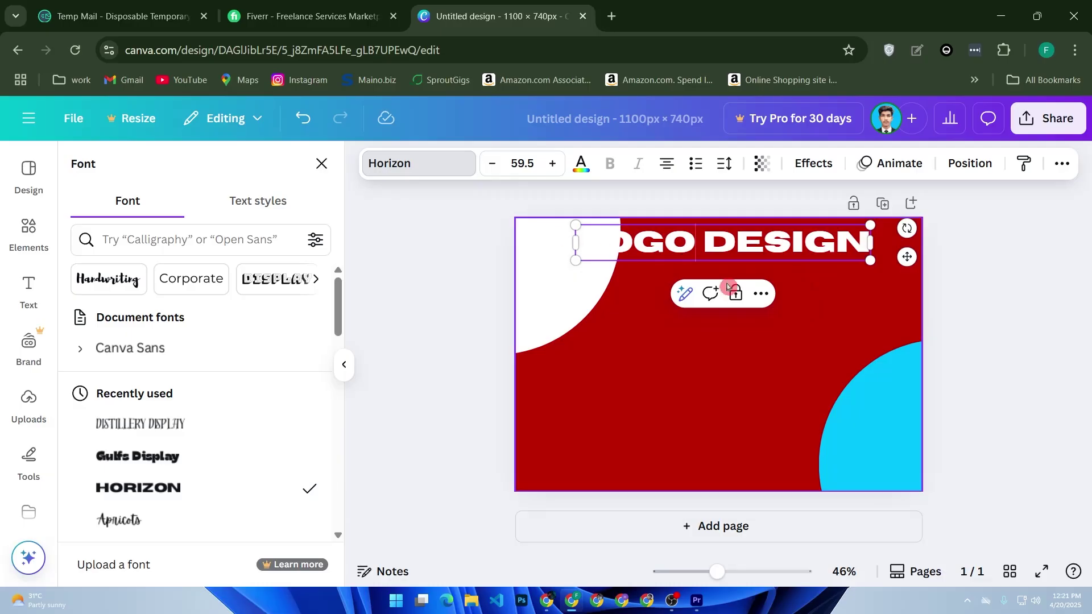
{"action": "left_click_drag", "start_coordinate": [905, 257], "coordinate": [950, 250]}
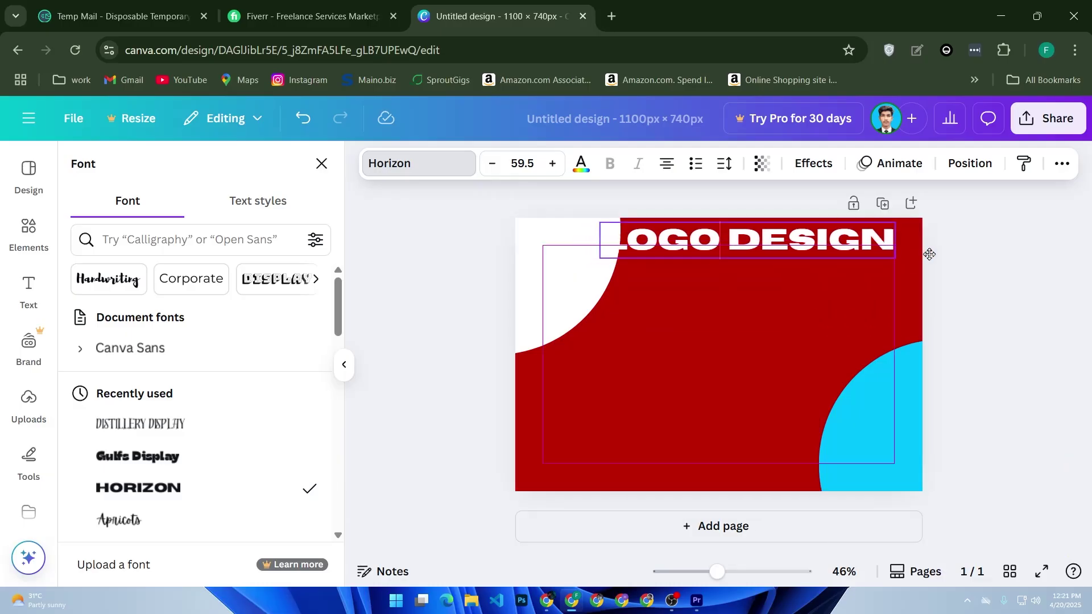
{"action": "double_click", "coordinate": [812, 244]}
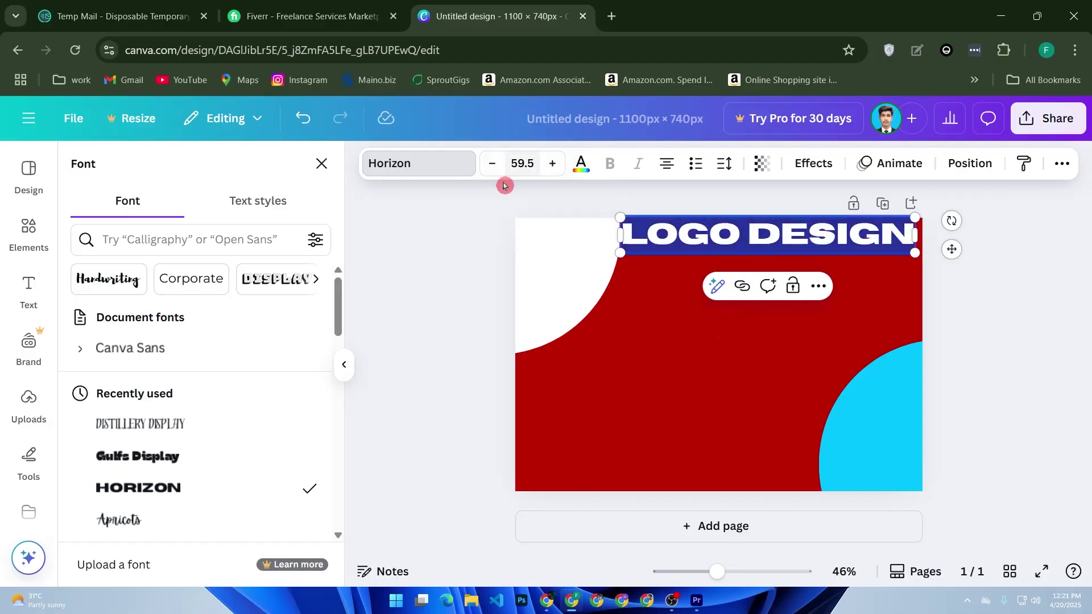
Browse the heading's text colour and Brand Kit options, leaving the heading white.
{"action": "left_click", "coordinate": [581, 163]}
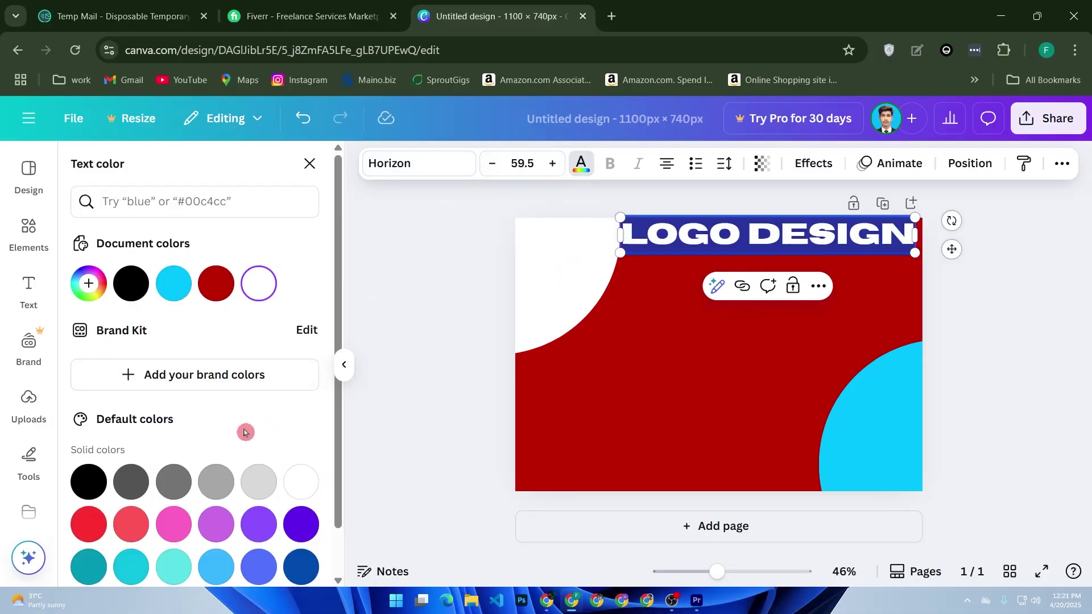
{"action": "scroll", "coordinate": [245, 422], "scroll_direction": "down", "scroll_amount": 1}
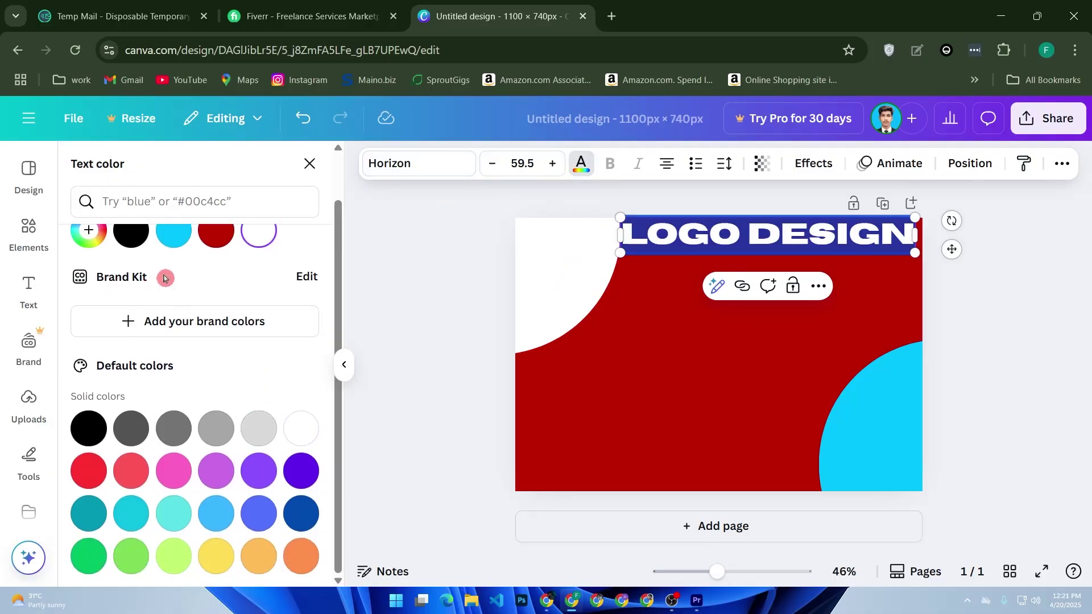
{"action": "left_click", "coordinate": [308, 276]}
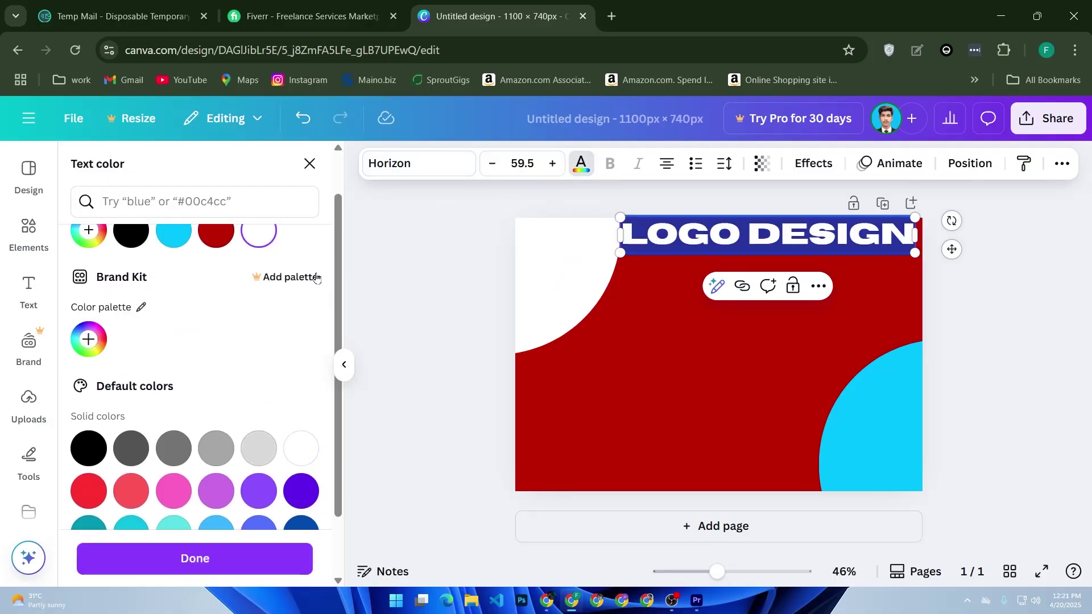
{"action": "scroll", "coordinate": [206, 388], "scroll_direction": "down", "scroll_amount": 1}
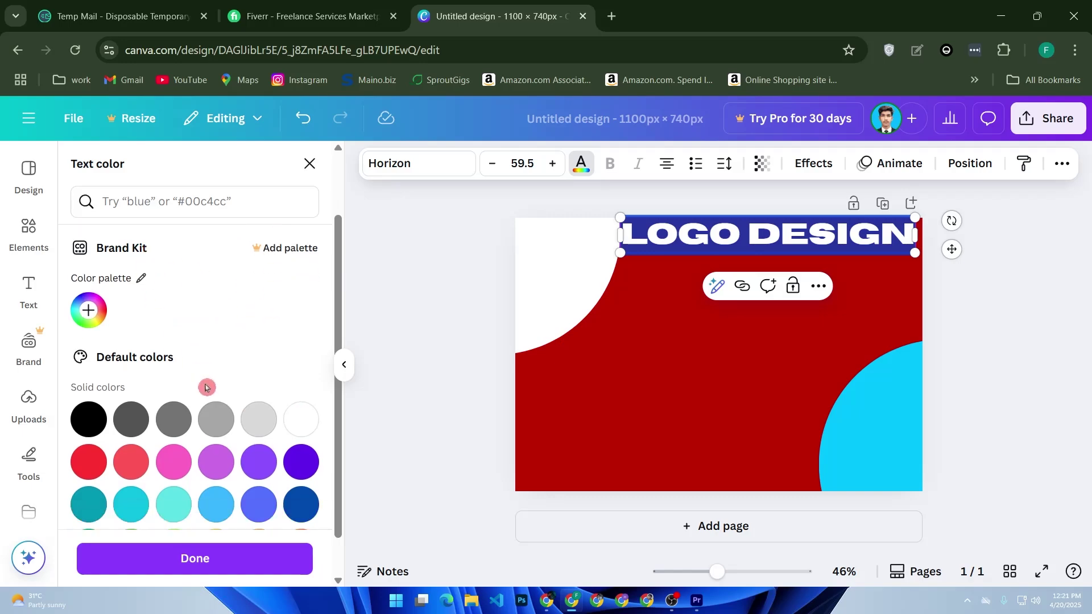
{"action": "scroll", "coordinate": [207, 388], "scroll_direction": "down", "scroll_amount": 1}
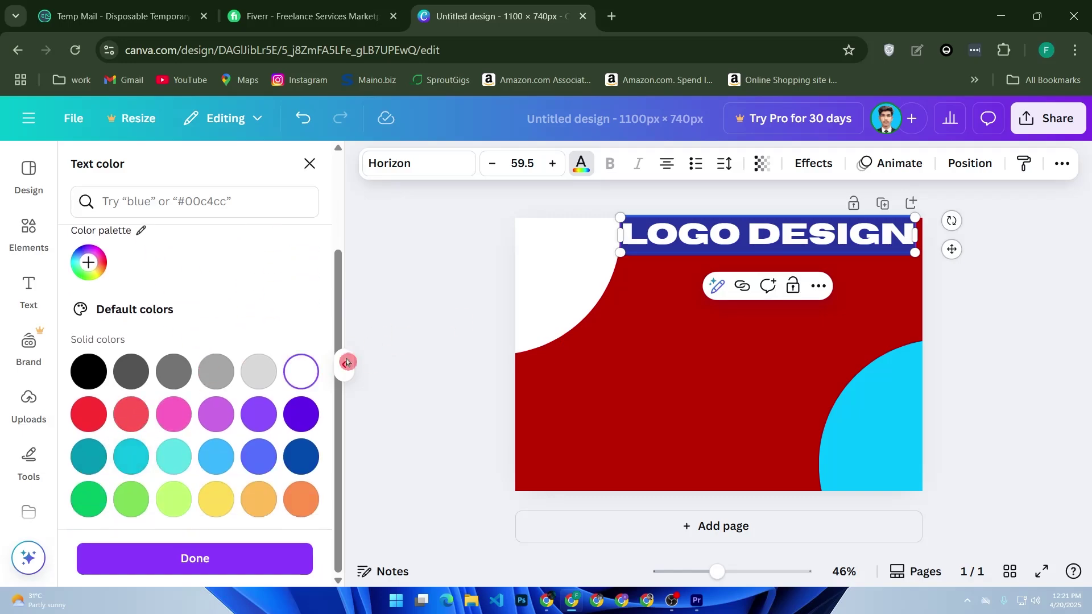
{"action": "left_click", "coordinate": [645, 400]}
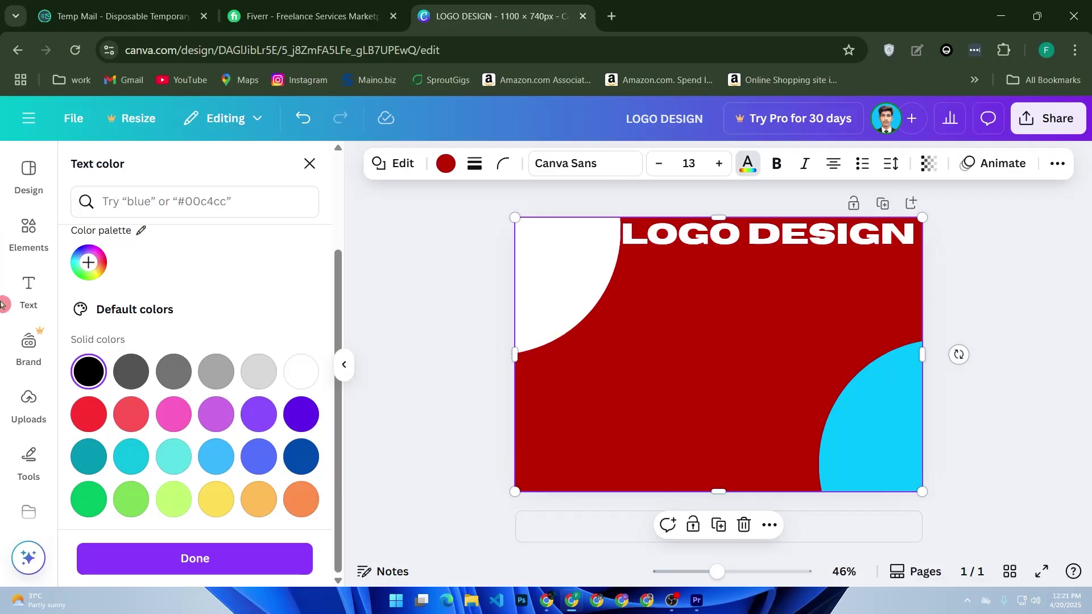
Search the uploaded images for 'logo', which returns only the UAE PASS image.
{"action": "left_click", "coordinate": [28, 402]}
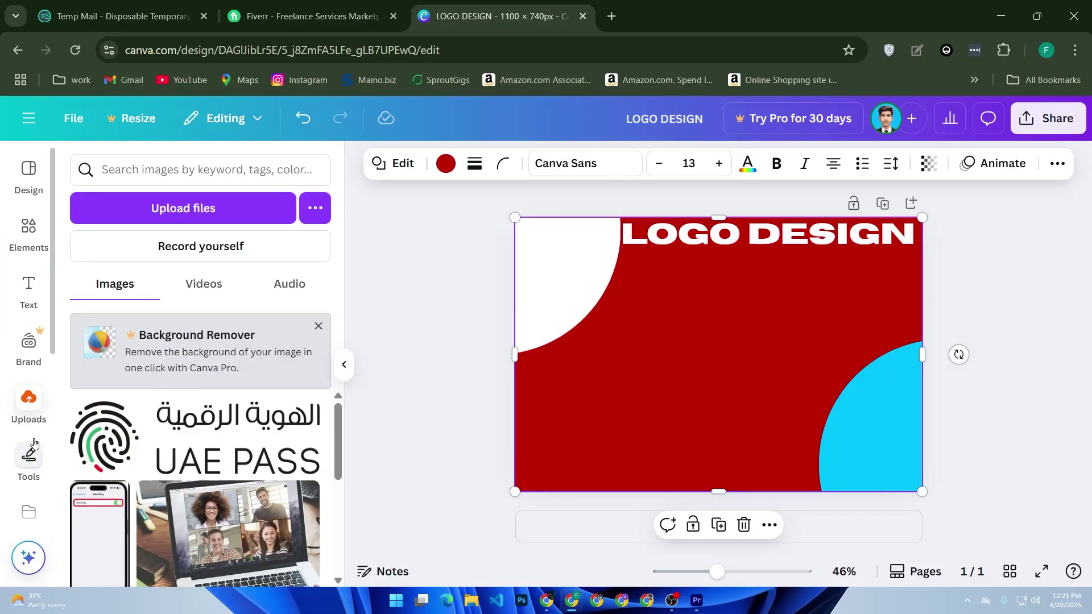
{"action": "mouse_move", "coordinate": [200, 444]}
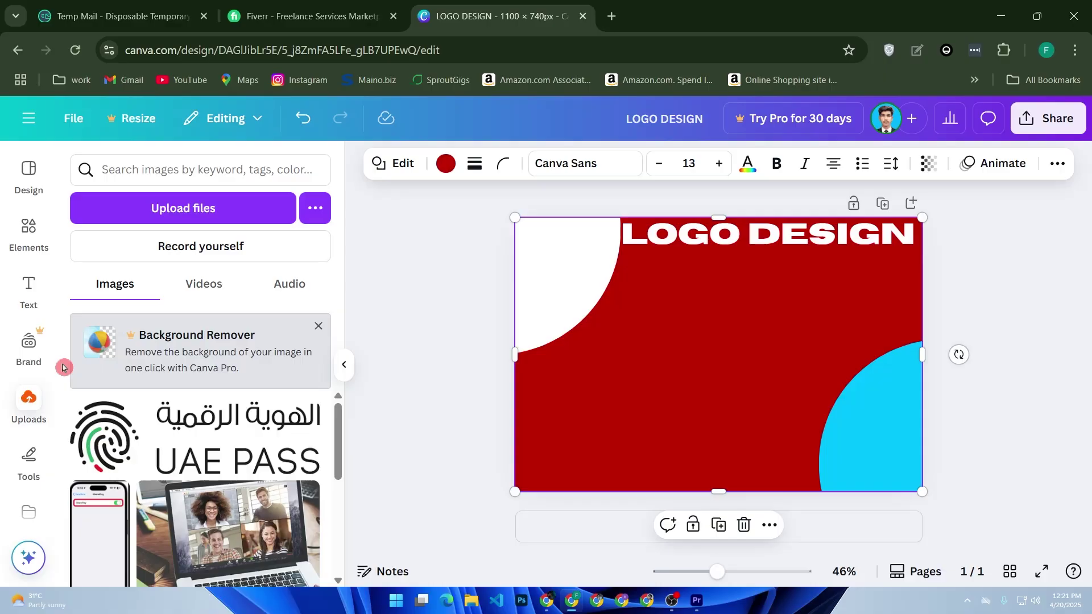
{"action": "left_click", "coordinate": [819, 240]}
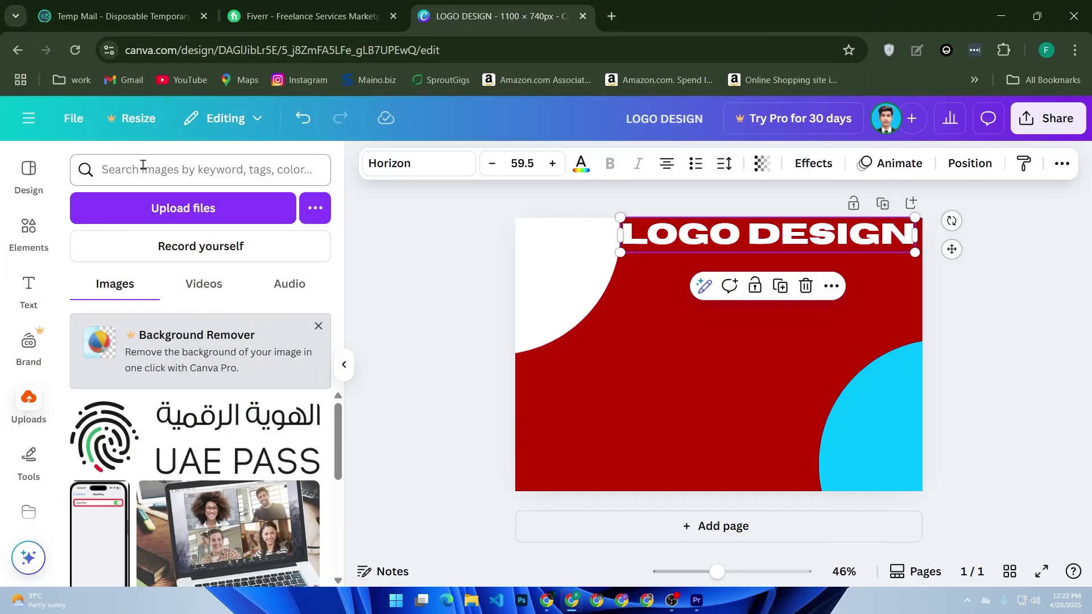
{"action": "left_click", "coordinate": [142, 169]}
{"action": "type", "text": "logo"}
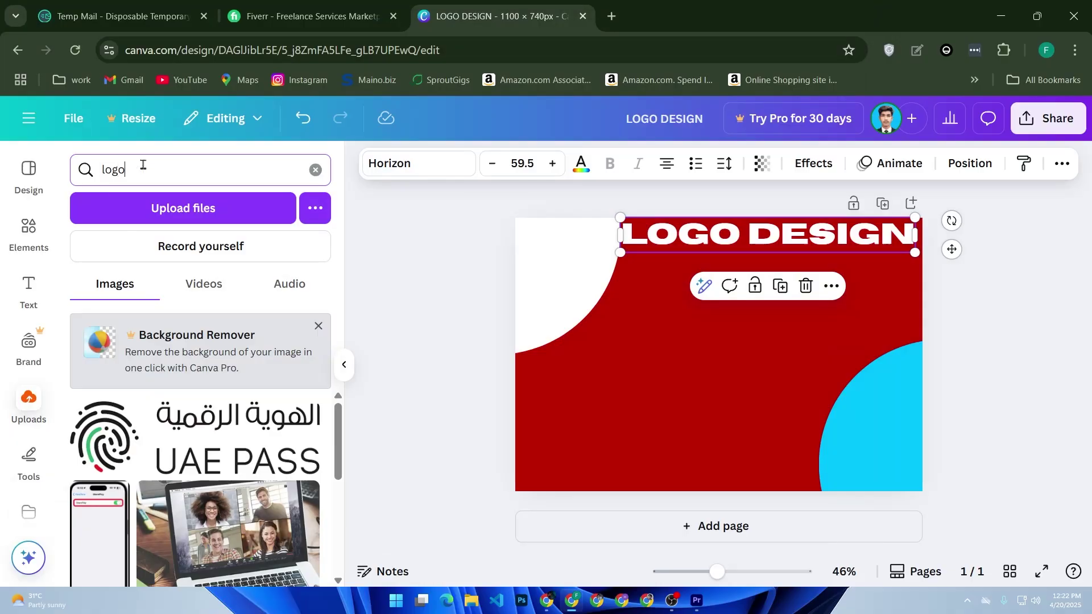
{"action": "key", "text": "Return"}
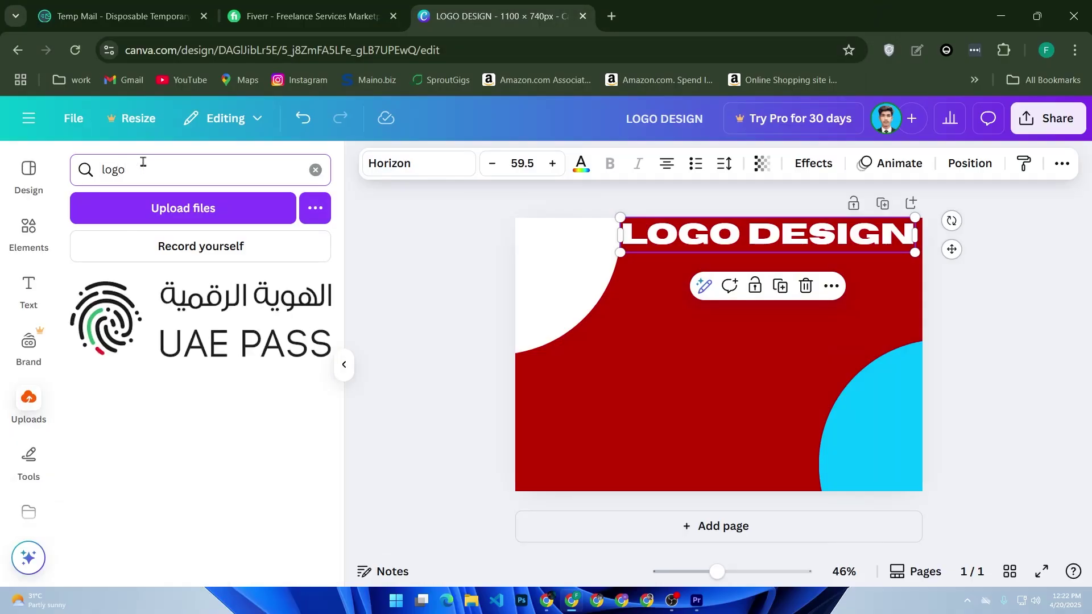
Search the Elements library for 'logo' graphics.
{"action": "left_click", "coordinate": [31, 228]}
{"action": "left_click", "coordinate": [105, 169]}
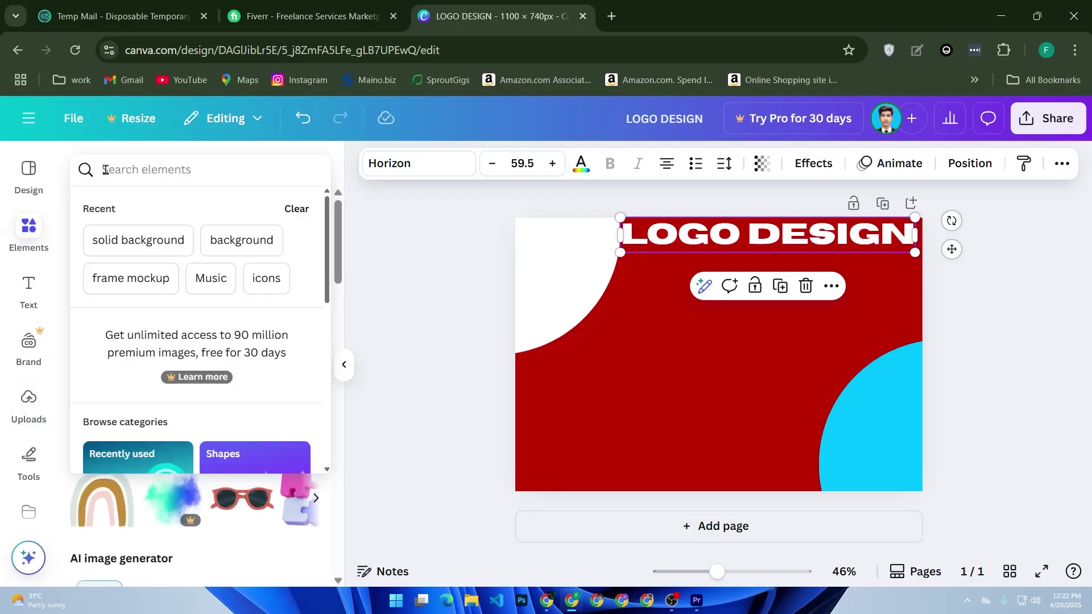
{"action": "type", "text": "lo"}
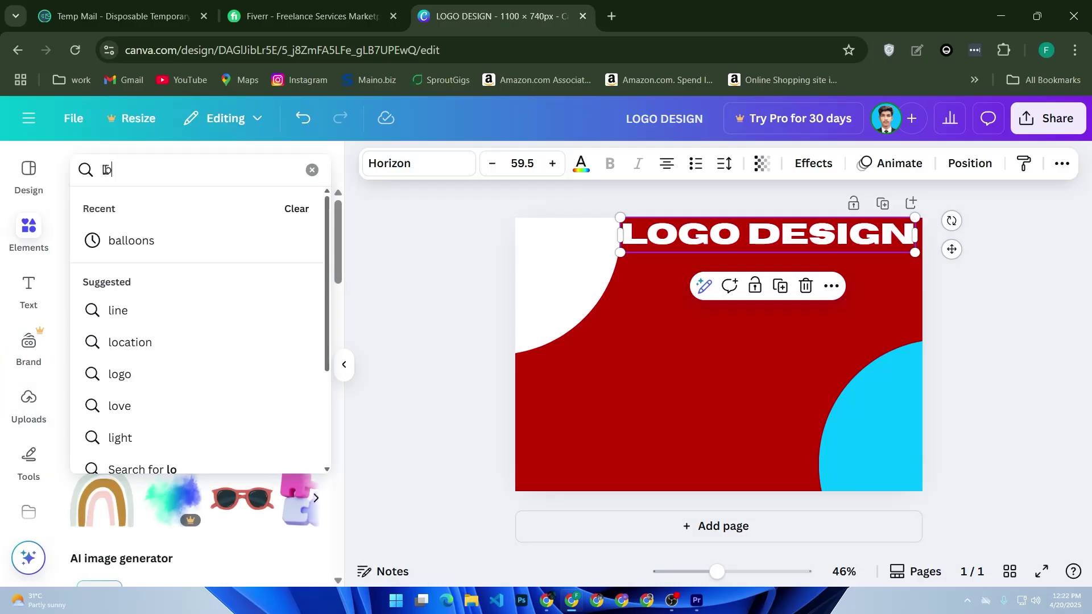
{"action": "type", "text": "go"}
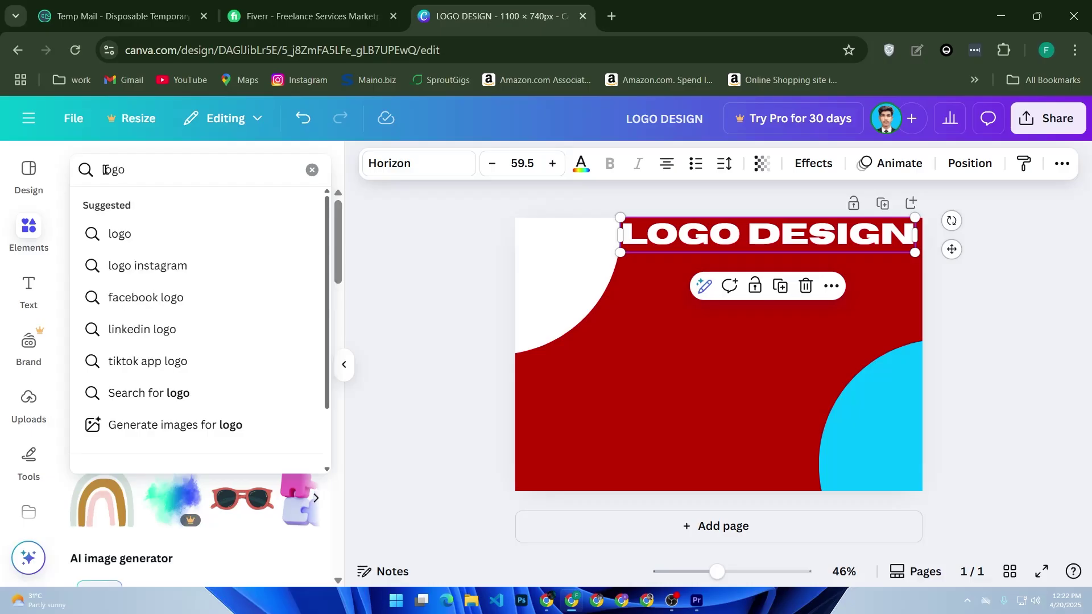
{"action": "key", "text": "Return"}
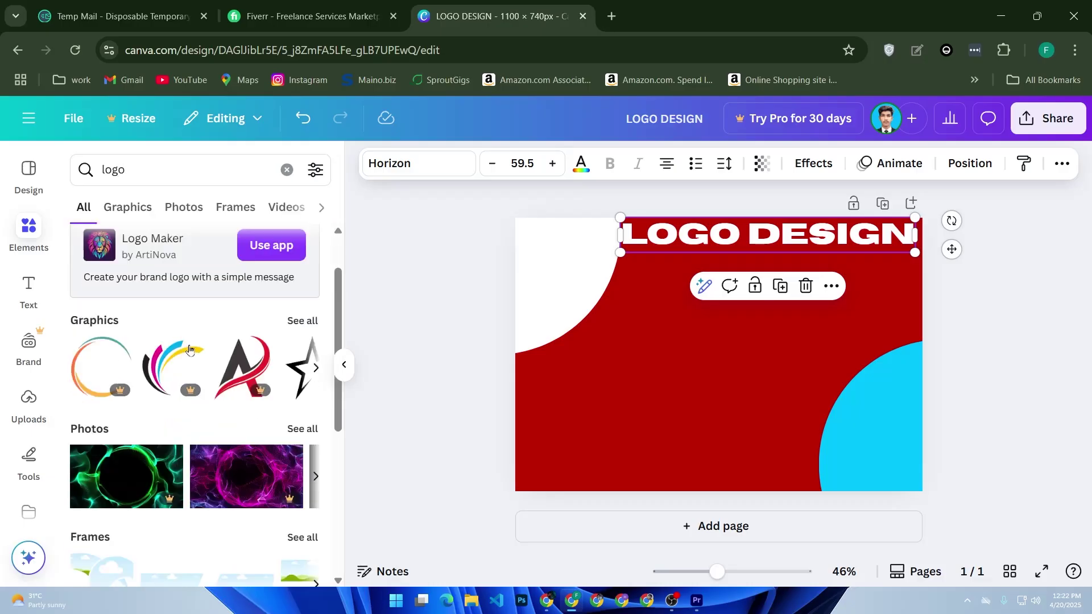
{"action": "scroll", "coordinate": [240, 341], "scroll_direction": "down", "scroll_amount": 5}
{"action": "scroll", "coordinate": [240, 341], "scroll_direction": "up", "scroll_amount": 5}
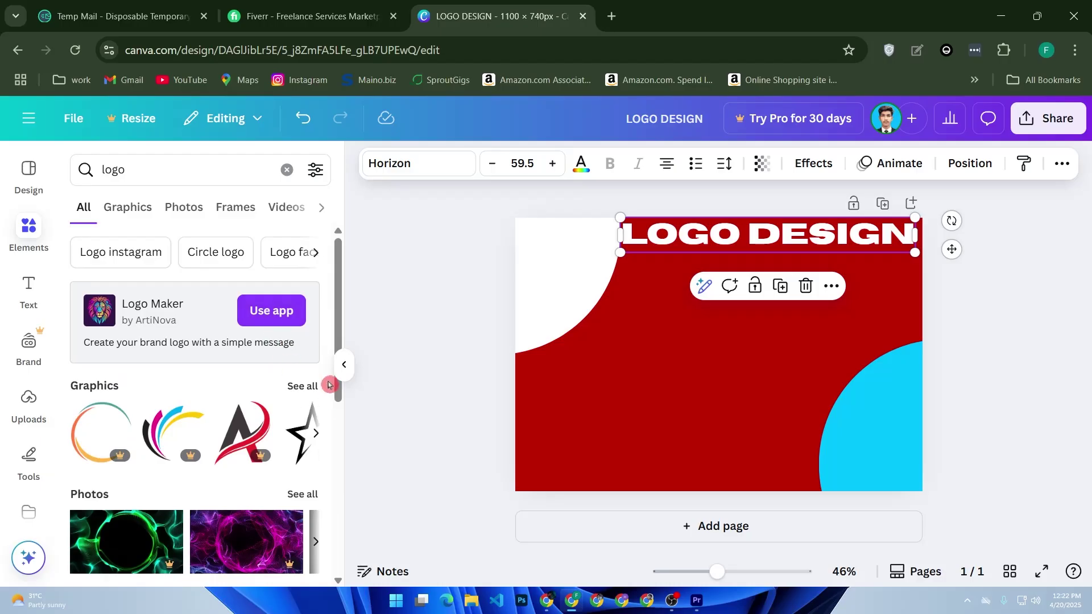
{"action": "scroll", "coordinate": [256, 384], "scroll_direction": "down", "scroll_amount": 3}
{"action": "scroll", "coordinate": [256, 384], "scroll_direction": "down", "scroll_amount": 3}
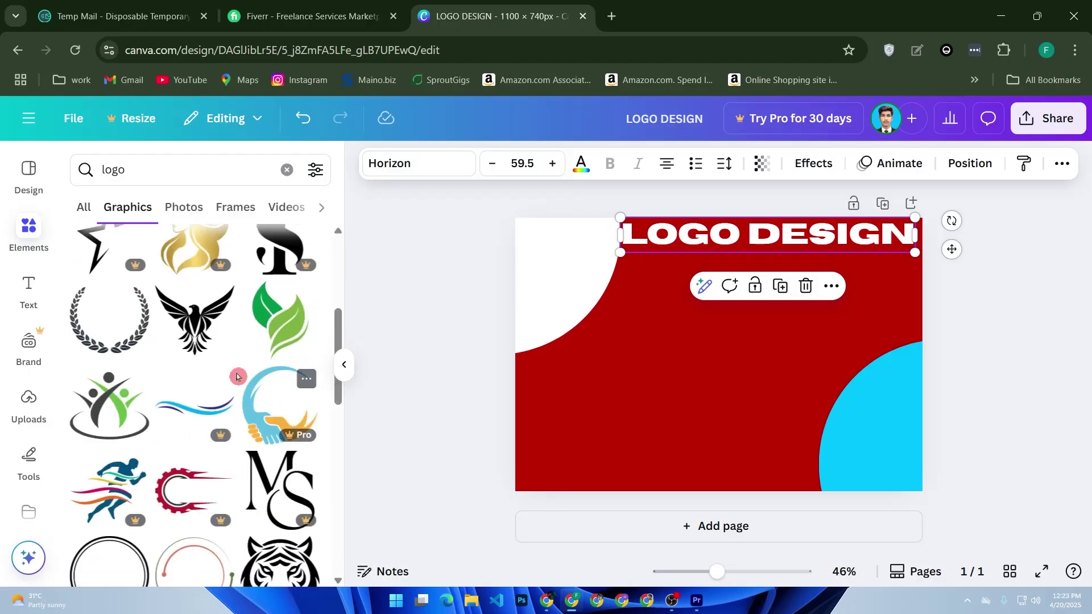
Place the green leaf graphic at lower left and a slightly smaller figures logo at upper right.
{"action": "left_click_drag", "start_coordinate": [279, 320], "coordinate": [555, 394]}
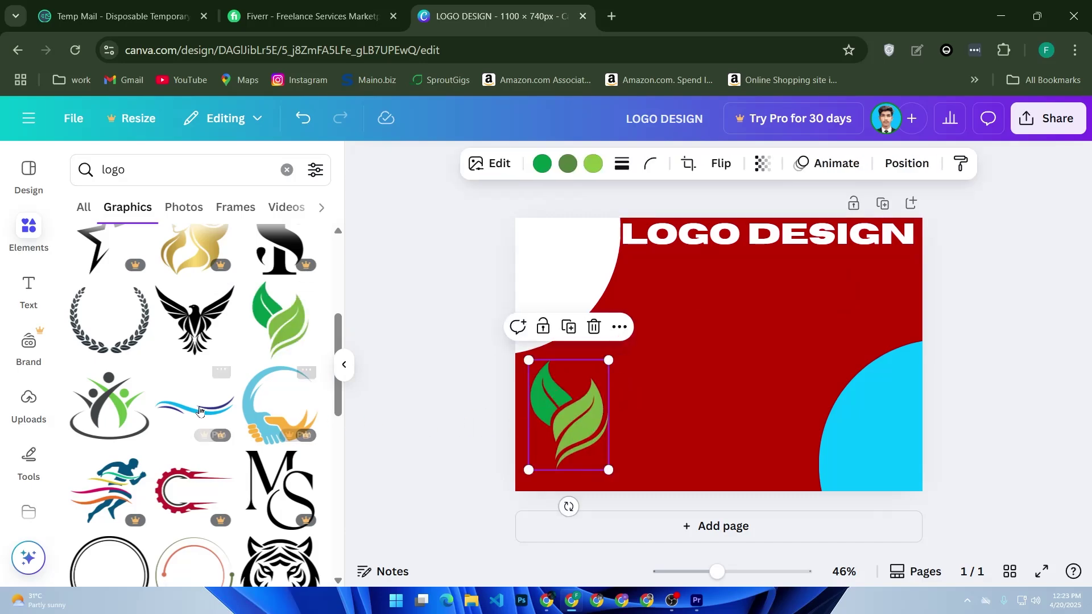
{"action": "mouse_move", "coordinate": [109, 405]}
{"action": "left_mouse_down"}
{"action": "mouse_move", "coordinate": [512, 490]}
{"action": "mouse_move", "coordinate": [839, 288]}
{"action": "left_mouse_up"}
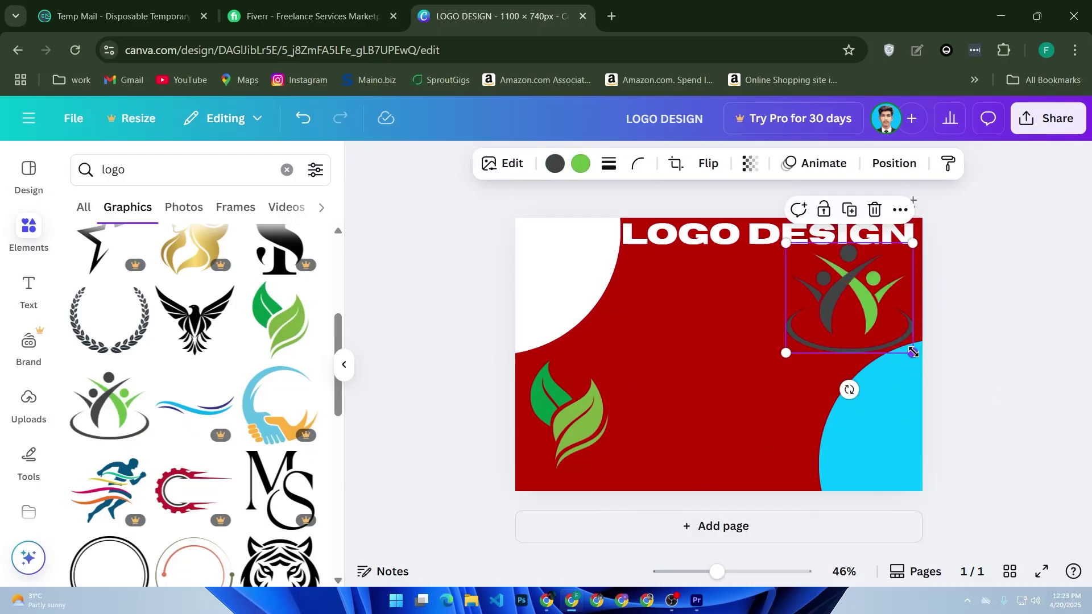
{"action": "mouse_move", "coordinate": [913, 352]}
{"action": "left_mouse_down"}
{"action": "mouse_move", "coordinate": [897, 340]}
{"action": "mouse_move", "coordinate": [903, 328]}
{"action": "left_mouse_up"}
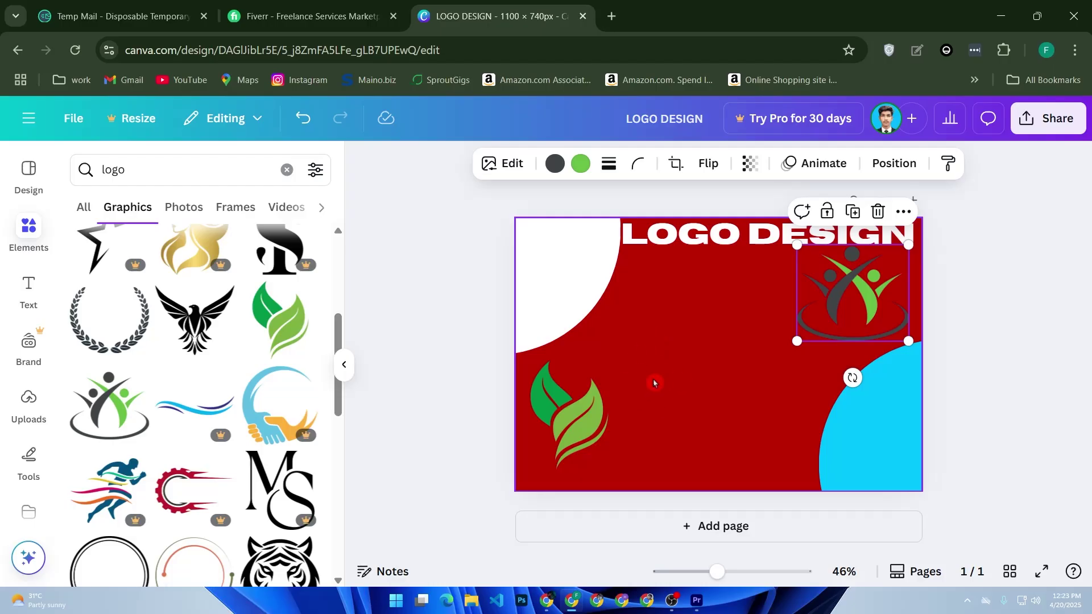
{"action": "left_click", "coordinate": [28, 290]}
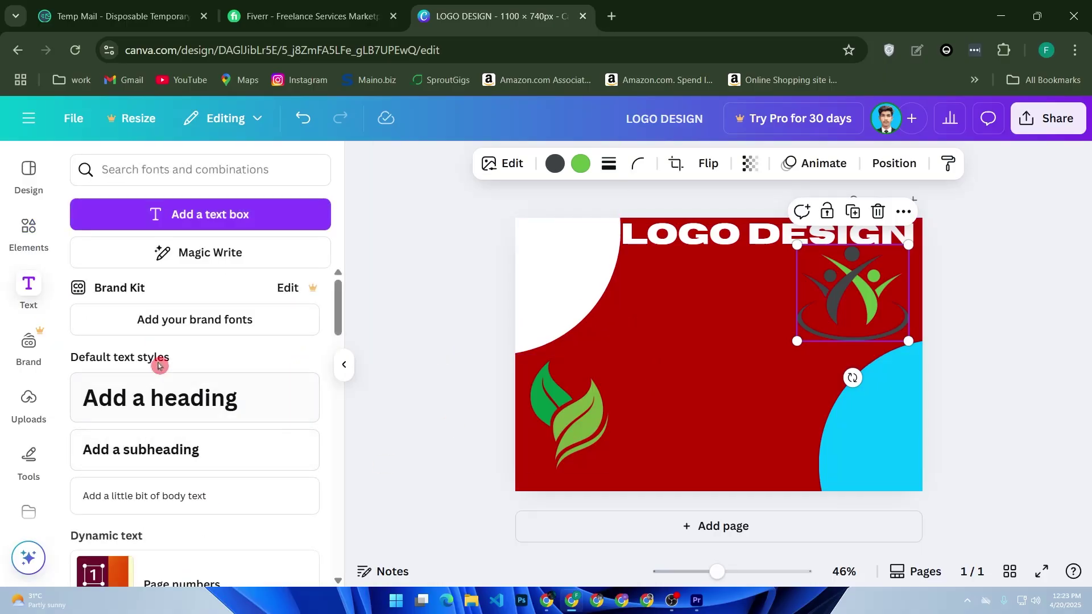
Add a small 'create your own logo' text box beneath the people-swoosh logo.
{"action": "left_click", "coordinate": [179, 215]}
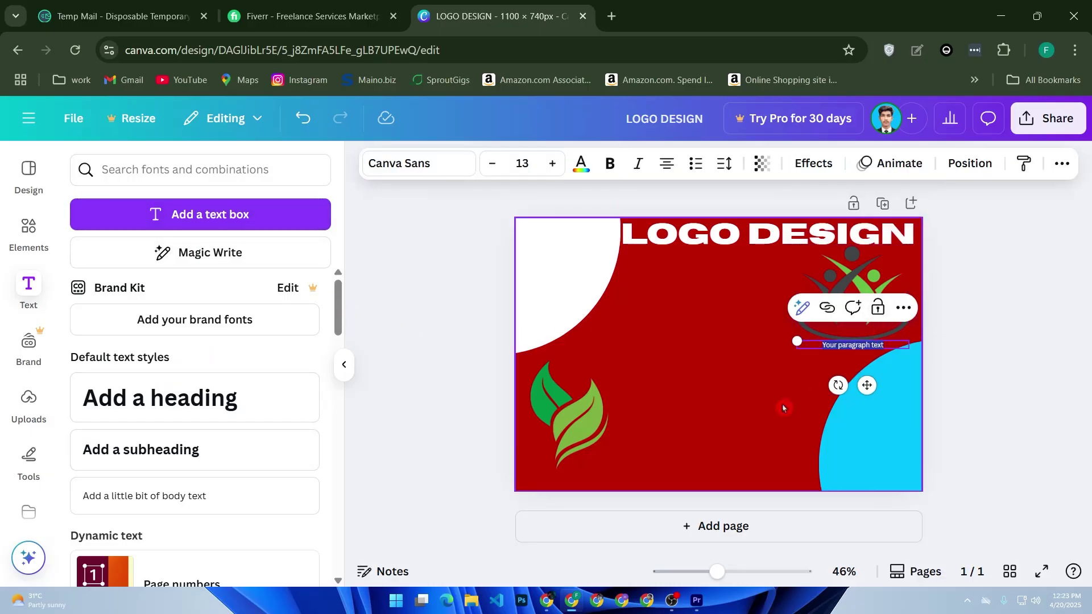
{"action": "type", "text": "create your"}
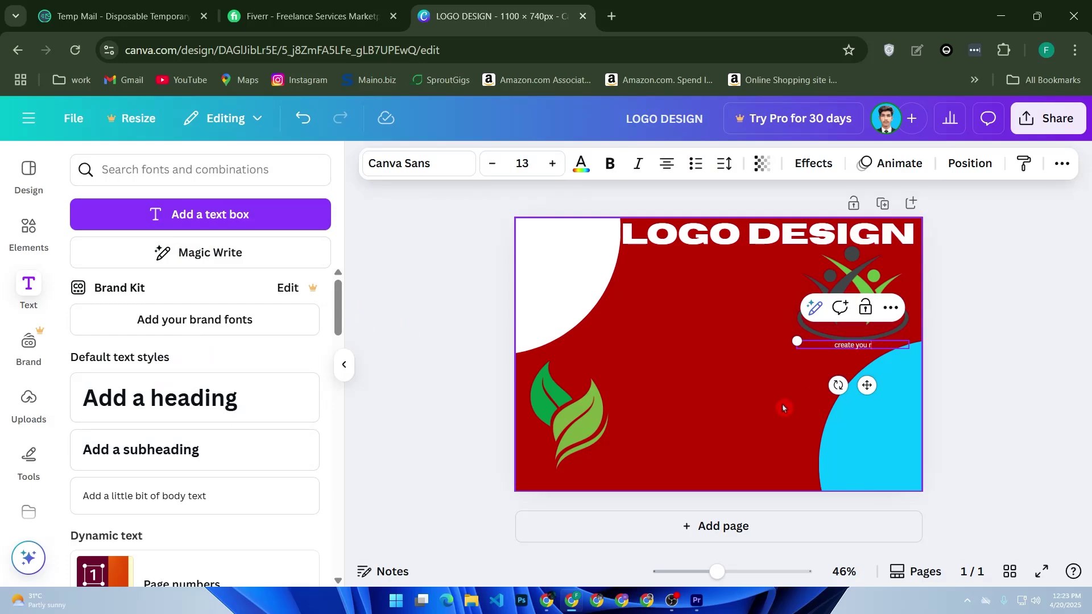
{"action": "type", "text": "wn l"}
{"action": "type", "text": "ogo"}
{"action": "key", "text": "Escape"}
{"action": "left_click", "coordinate": [418, 163]}
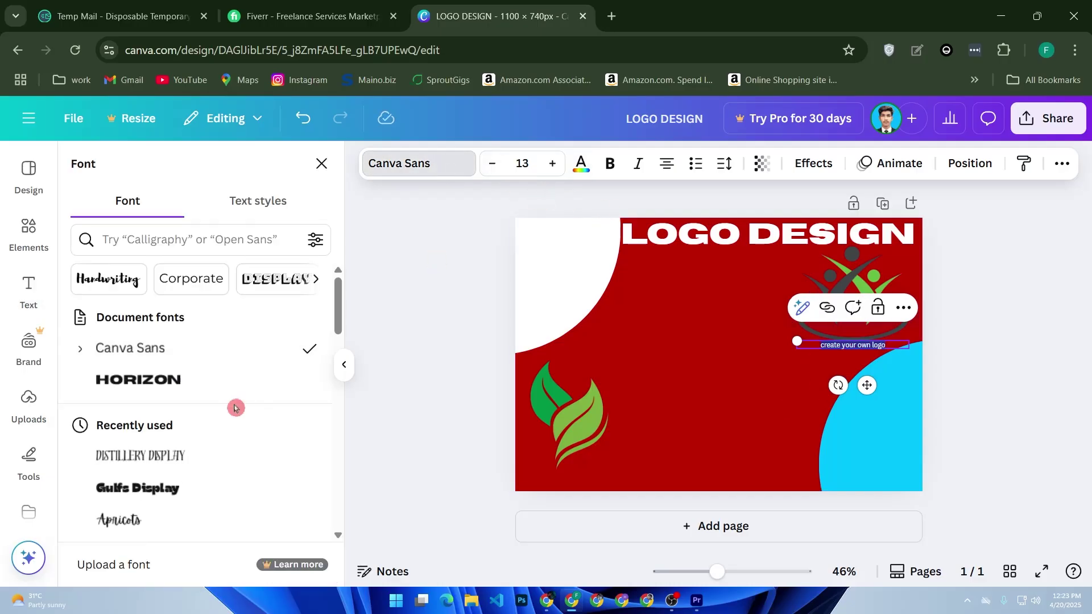
Set the tagline in Gulfs Display, enlarge it to about 41.9, and centre it mid-page.
{"action": "left_click", "coordinate": [170, 488]}
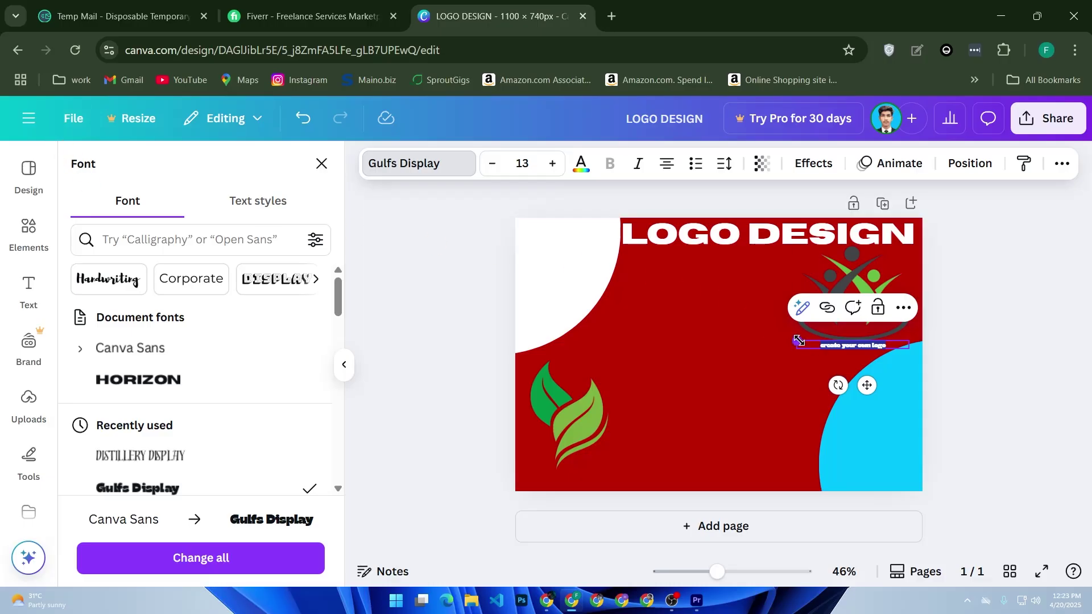
{"action": "left_click_drag", "start_coordinate": [797, 342], "coordinate": [549, 325]}
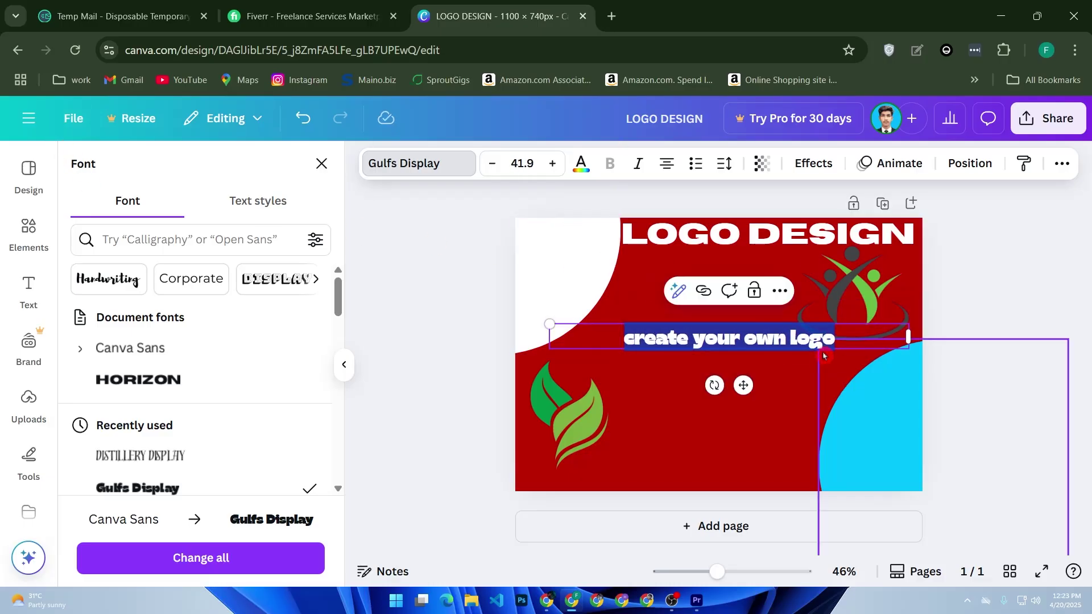
{"action": "left_click_drag", "start_coordinate": [742, 385], "coordinate": [727, 403]}
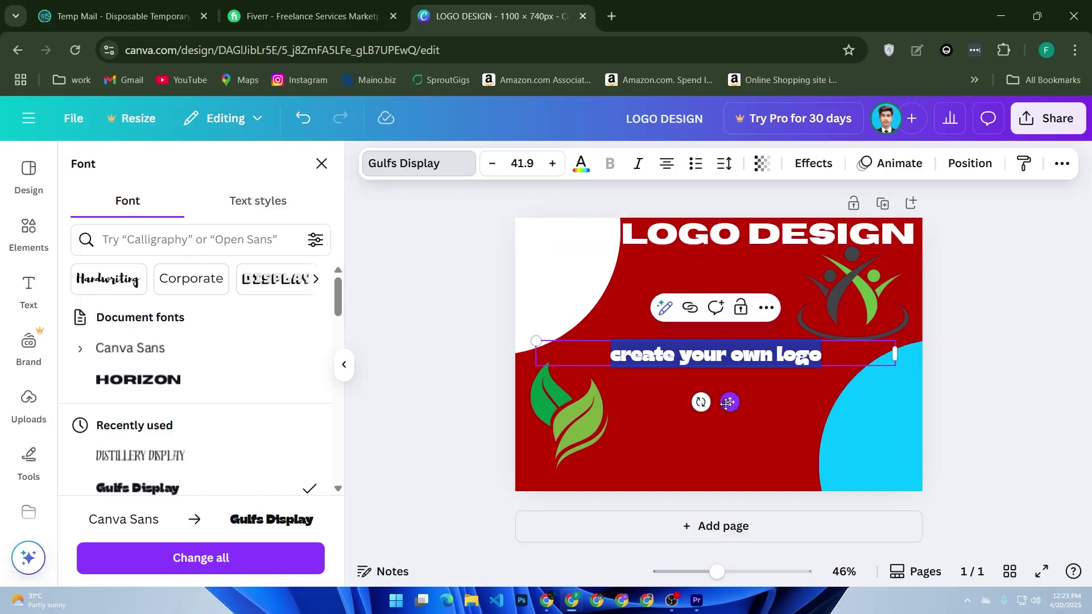
{"action": "left_click", "coordinate": [630, 276]}
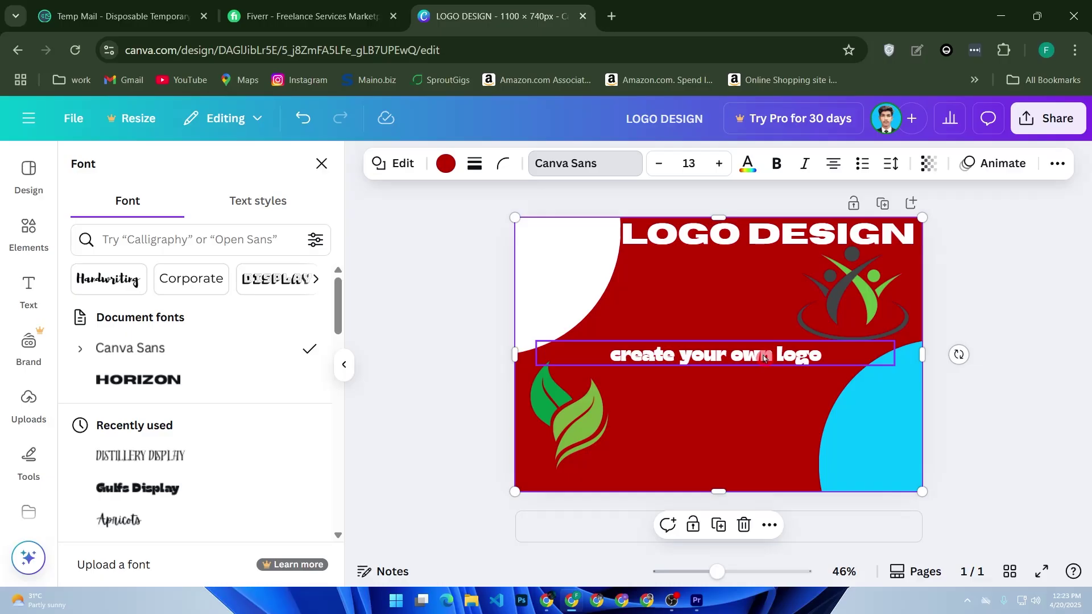
Replace the solid dark red page background with the red-orange gradient.
{"action": "left_click", "coordinate": [794, 417]}
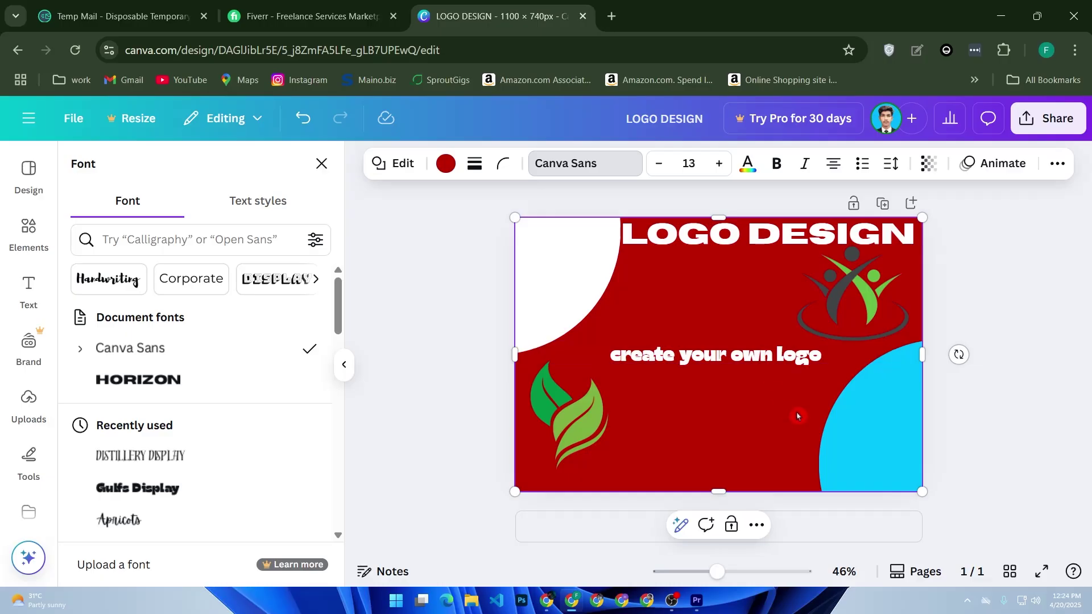
{"action": "left_click", "coordinate": [445, 163]}
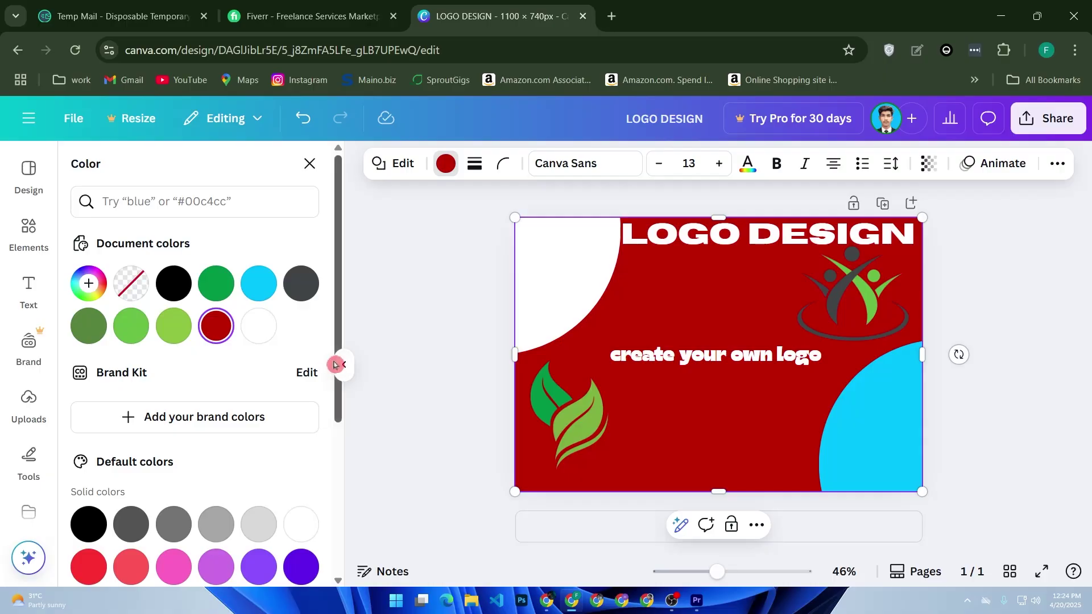
{"action": "scroll", "coordinate": [338, 430], "scroll_direction": "down", "scroll_amount": 5}
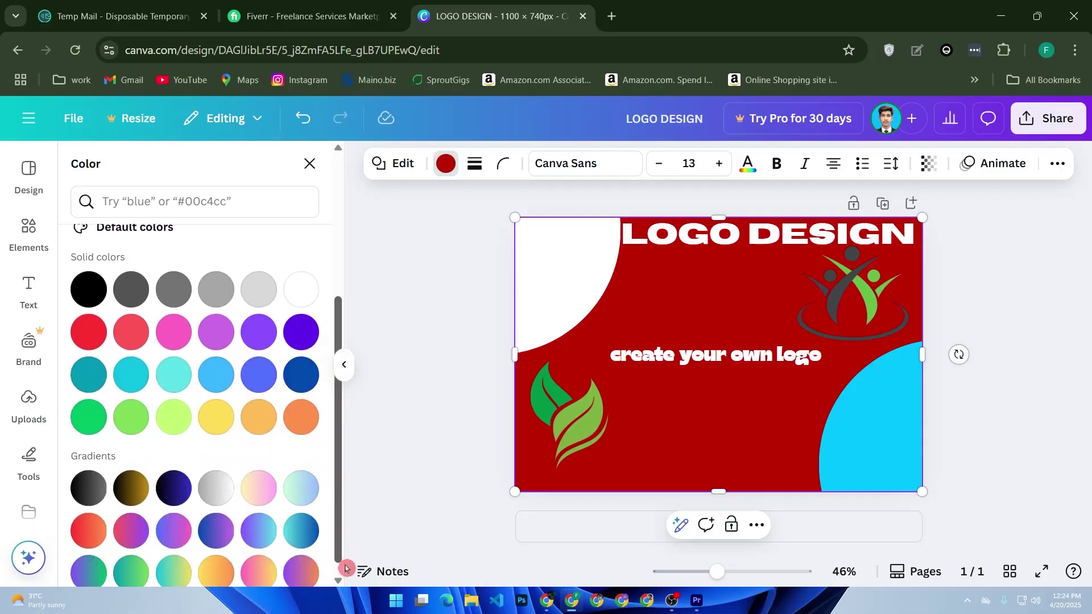
{"action": "left_click", "coordinate": [259, 475]}
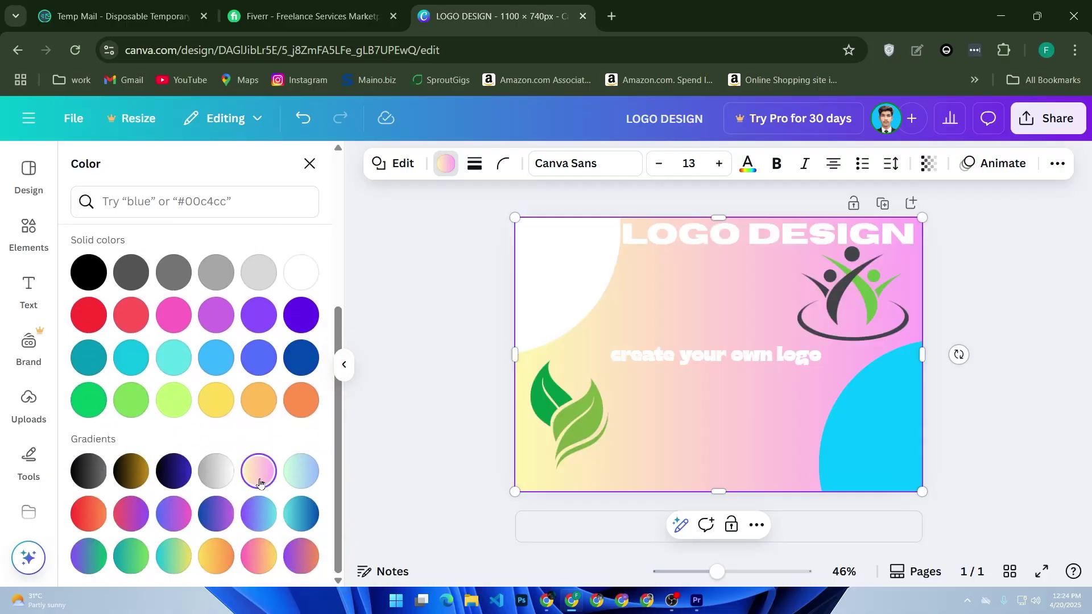
{"action": "left_click", "coordinate": [89, 514]}
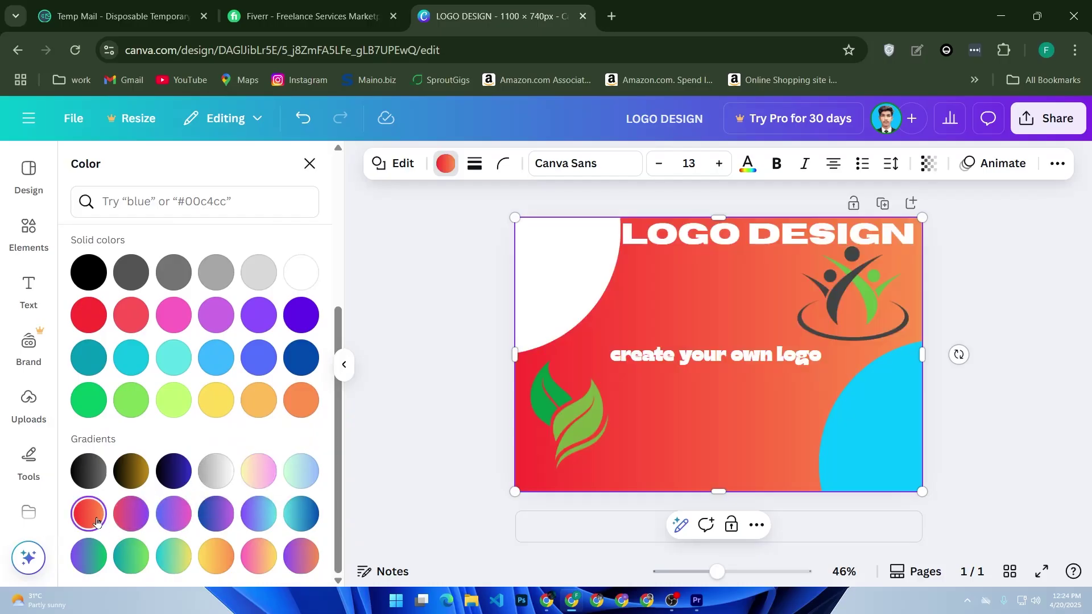
{"action": "left_click", "coordinate": [380, 384]}
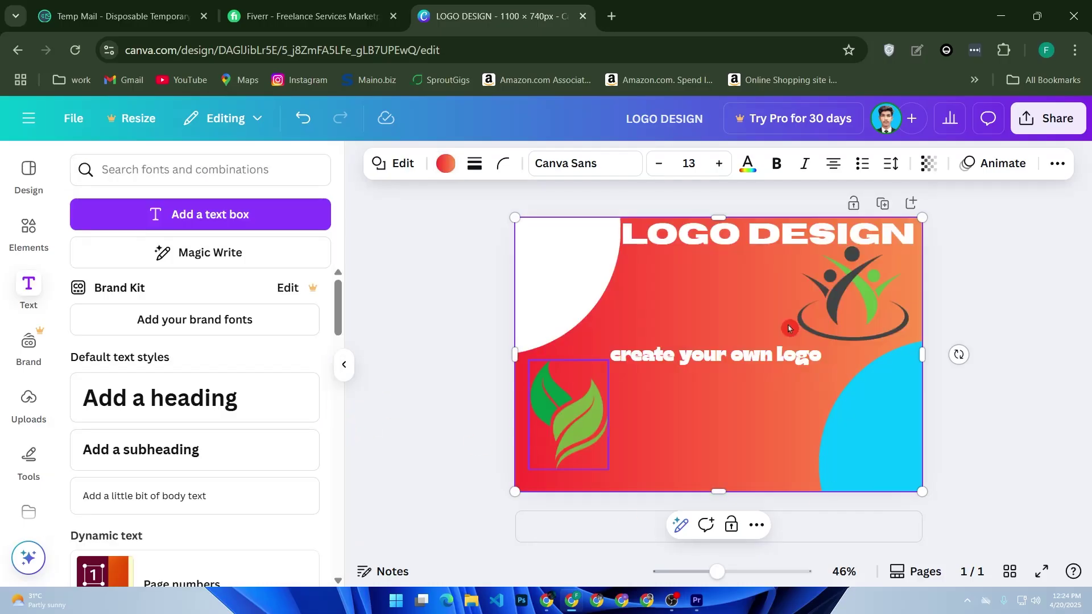
{"action": "left_click", "coordinate": [988, 279]}
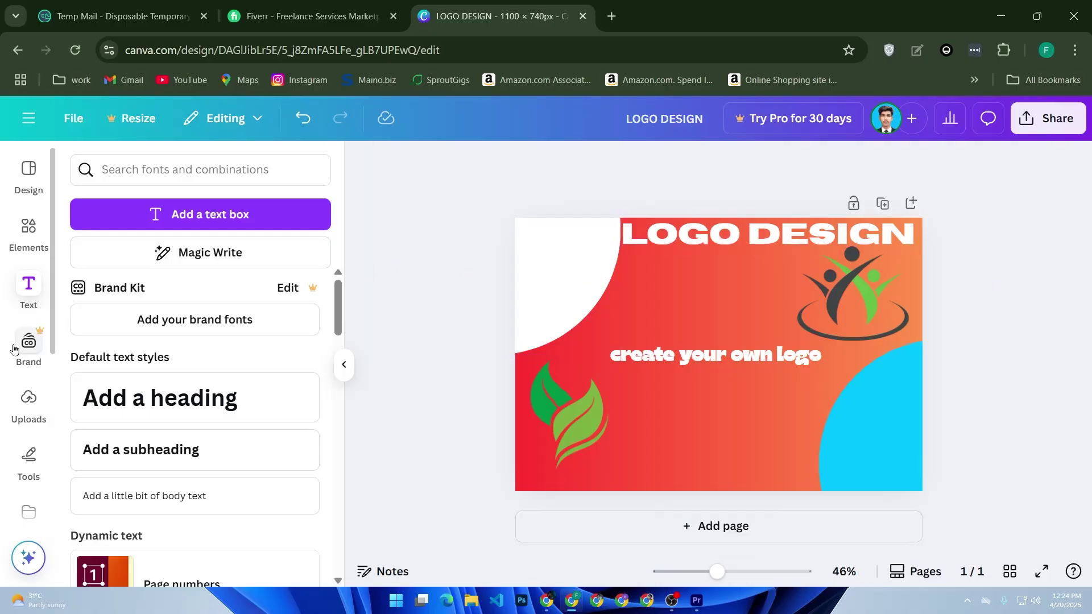
Add a dark Adobe Photoshop Ps icon from Elements, shrunk and placed under the heading.
{"action": "left_click", "coordinate": [28, 233]}
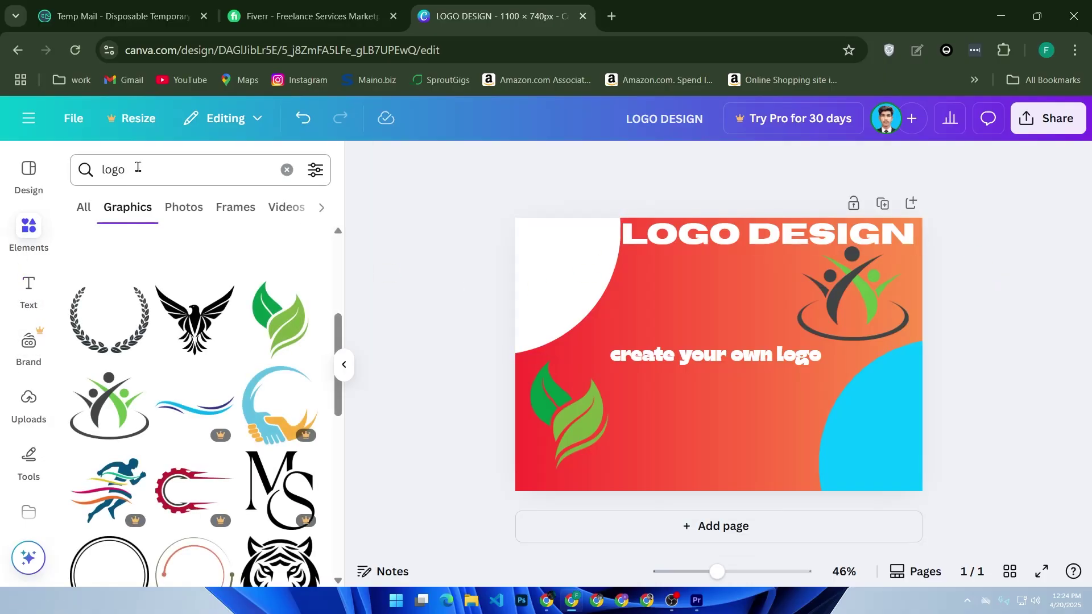
{"action": "left_click", "coordinate": [111, 169]}
{"action": "type", "text": "adobe p"}
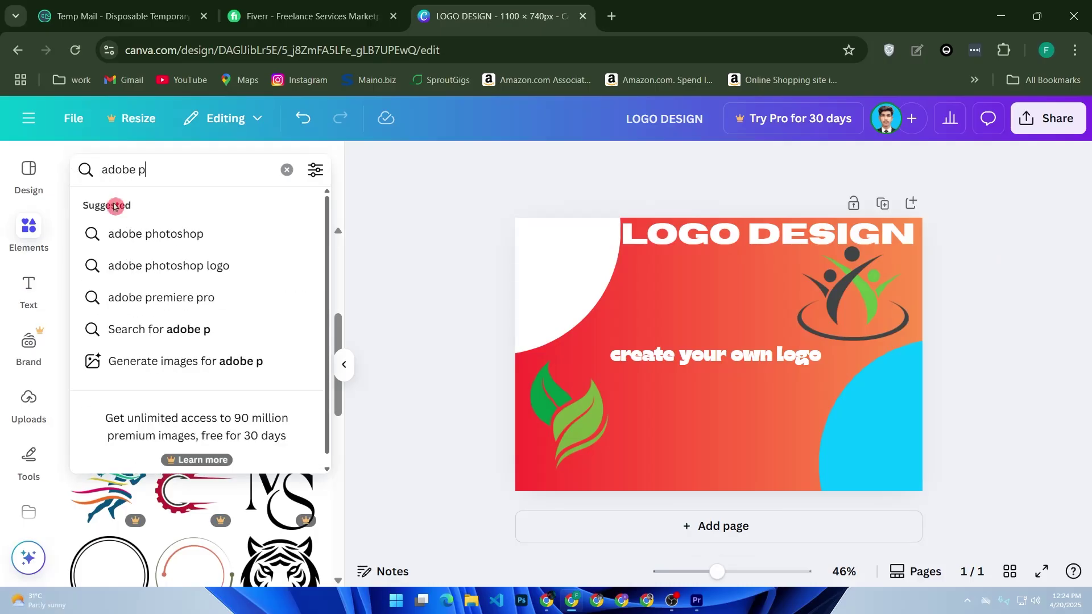
{"action": "left_click", "coordinate": [169, 266]}
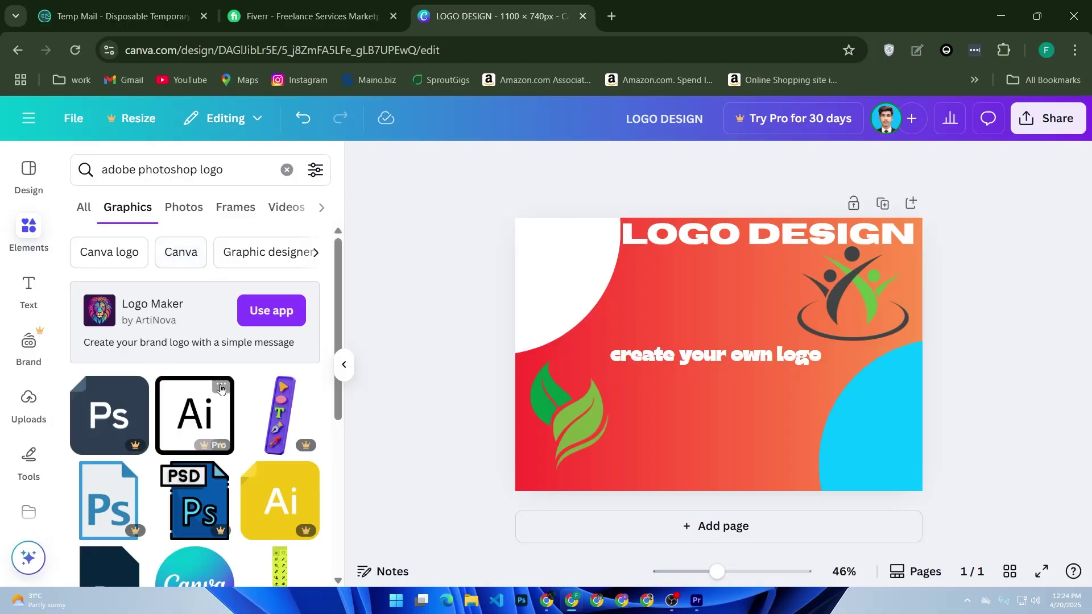
{"action": "scroll", "coordinate": [205, 341], "scroll_direction": "down", "scroll_amount": 3}
{"action": "scroll", "coordinate": [240, 384], "scroll_direction": "down", "scroll_amount": 3}
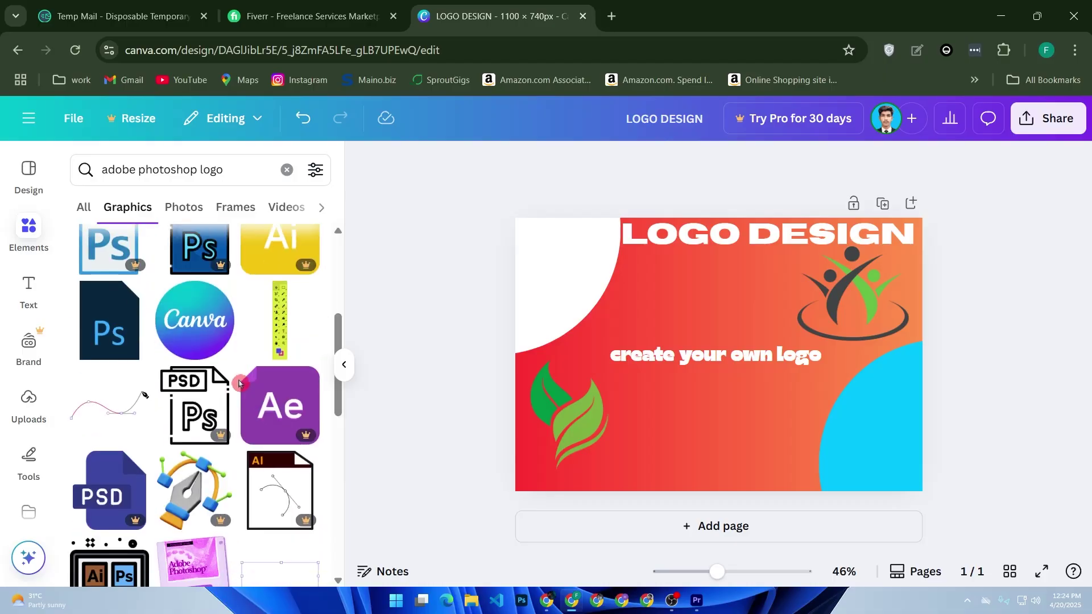
{"action": "mouse_move", "coordinate": [109, 320]}
{"action": "left_mouse_down"}
{"action": "mouse_move", "coordinate": [711, 305]}
{"action": "mouse_move", "coordinate": [693, 294]}
{"action": "left_mouse_up"}
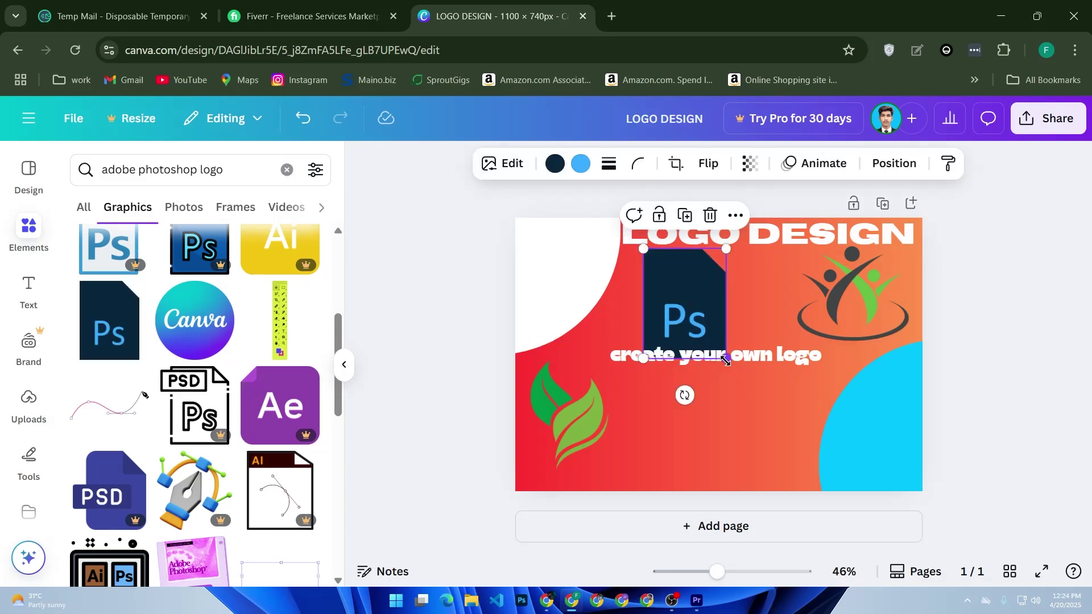
{"action": "left_click_drag", "start_coordinate": [725, 358], "coordinate": [699, 329]}
{"action": "left_click_drag", "start_coordinate": [673, 294], "coordinate": [648, 304]}
{"action": "left_click_drag", "start_coordinate": [229, 169], "coordinate": [142, 172]}
{"action": "type", "text": "illustrator"}
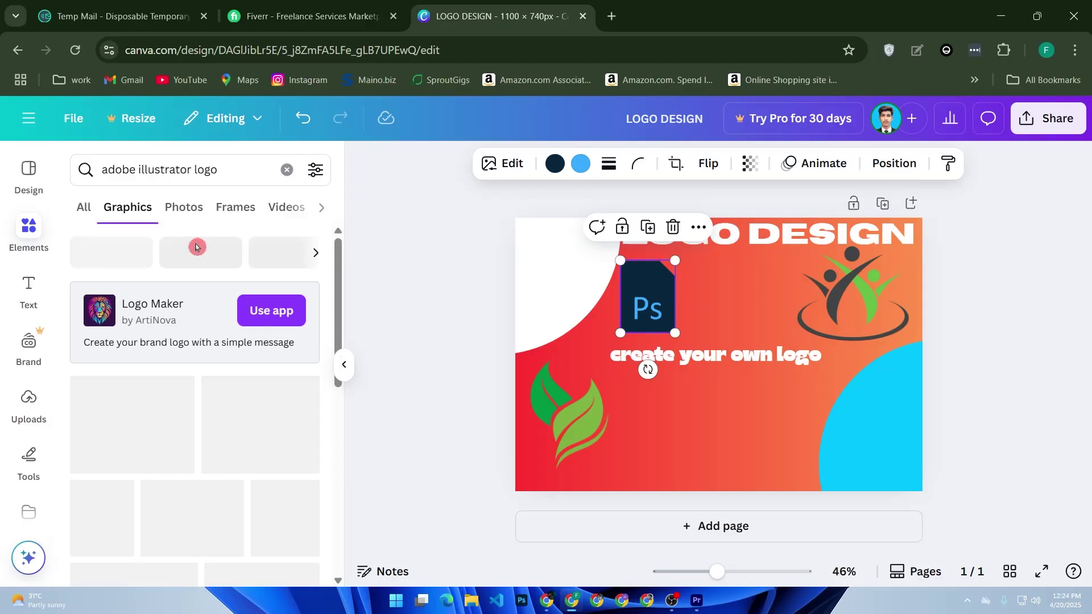
{"action": "scroll", "coordinate": [221, 247], "scroll_direction": "down", "scroll_amount": 3}
{"action": "scroll", "coordinate": [226, 290], "scroll_direction": "up", "scroll_amount": 2}
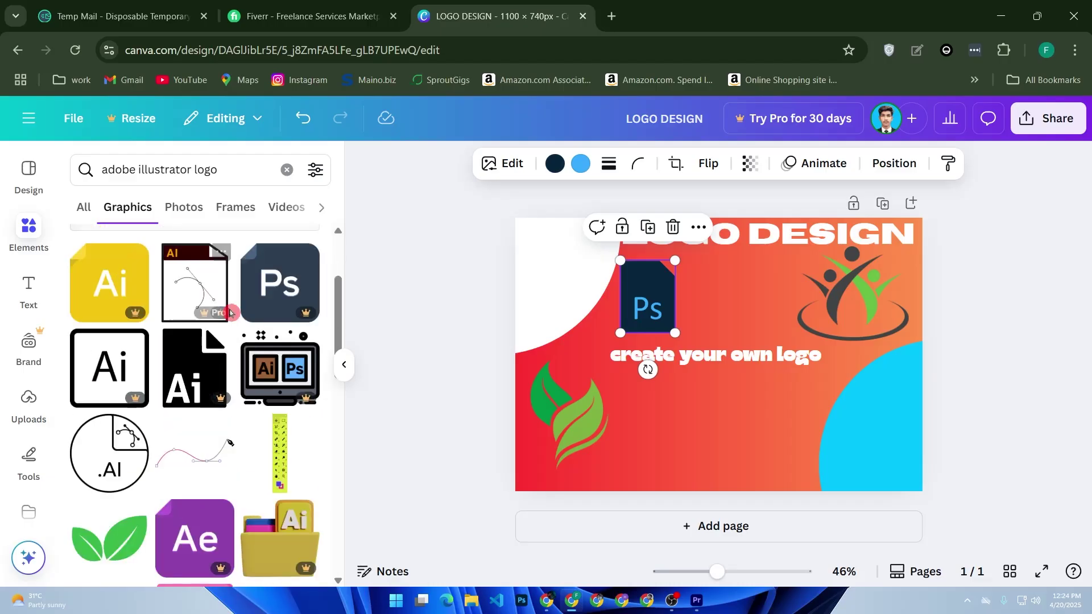
{"action": "scroll", "coordinate": [228, 421], "scroll_direction": "down", "scroll_amount": 3}
{"action": "scroll", "coordinate": [229, 421], "scroll_direction": "down", "scroll_amount": 2}
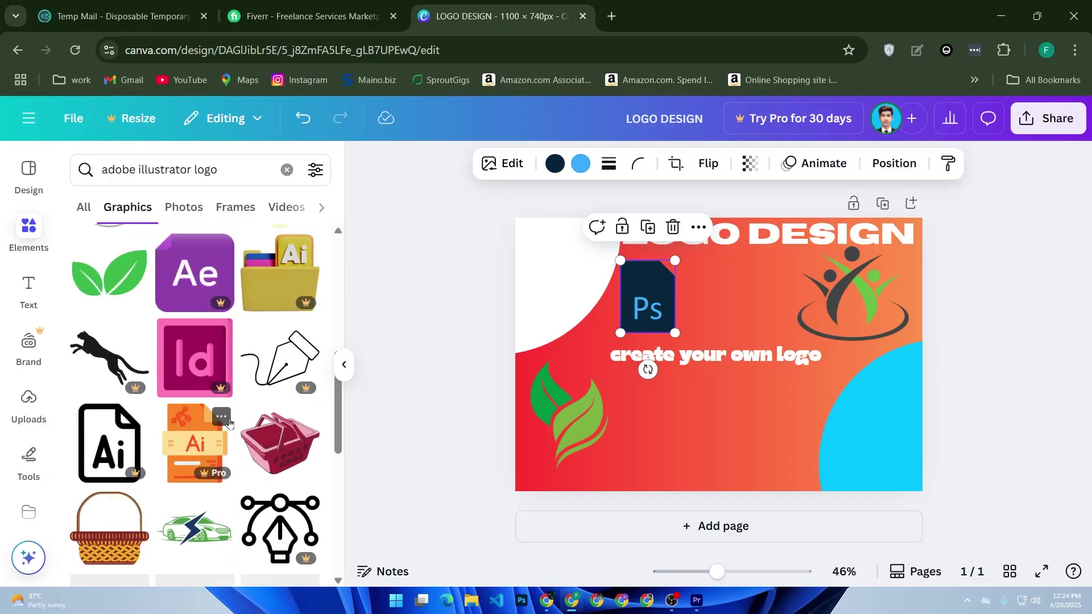
{"action": "scroll", "coordinate": [229, 422], "scroll_direction": "down", "scroll_amount": 2}
{"action": "scroll", "coordinate": [228, 422], "scroll_direction": "up", "scroll_amount": 2}
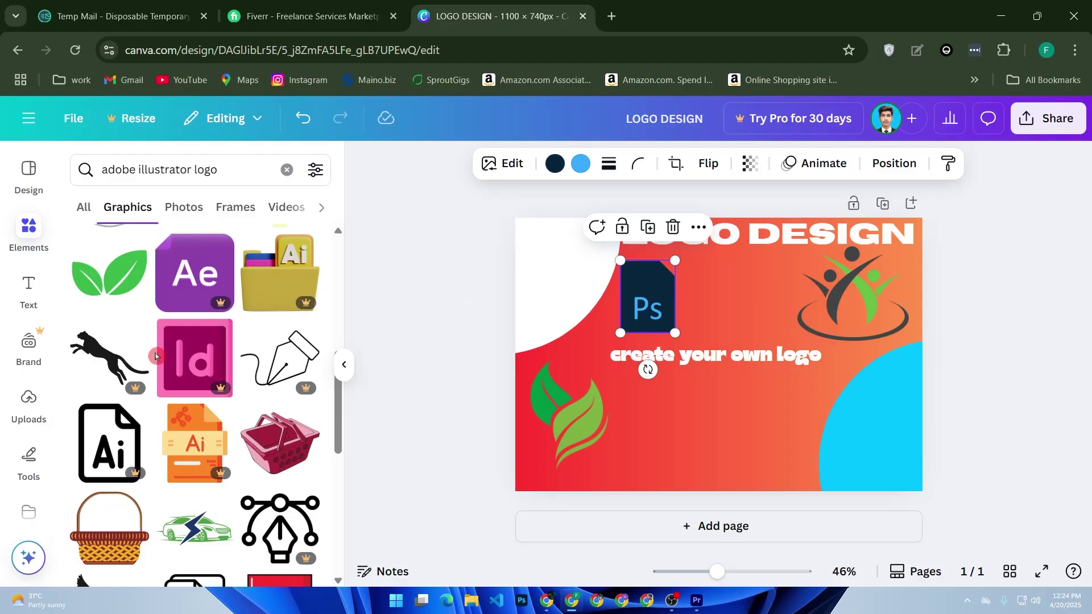
{"action": "scroll", "coordinate": [157, 355], "scroll_direction": "up", "scroll_amount": 3}
{"action": "scroll", "coordinate": [162, 353], "scroll_direction": "up", "scroll_amount": 3}
{"action": "scroll", "coordinate": [166, 352], "scroll_direction": "down", "scroll_amount": 1}
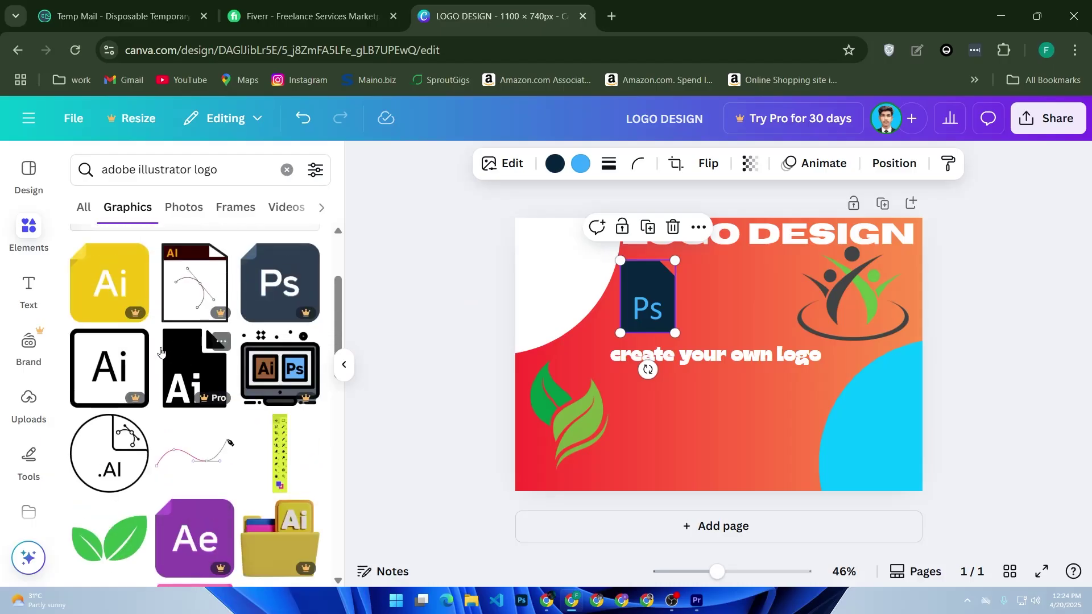
Place the Ai file curve icon beside the Ps icon, sized to match it.
{"action": "left_click_drag", "start_coordinate": [110, 367], "coordinate": [680, 359]}
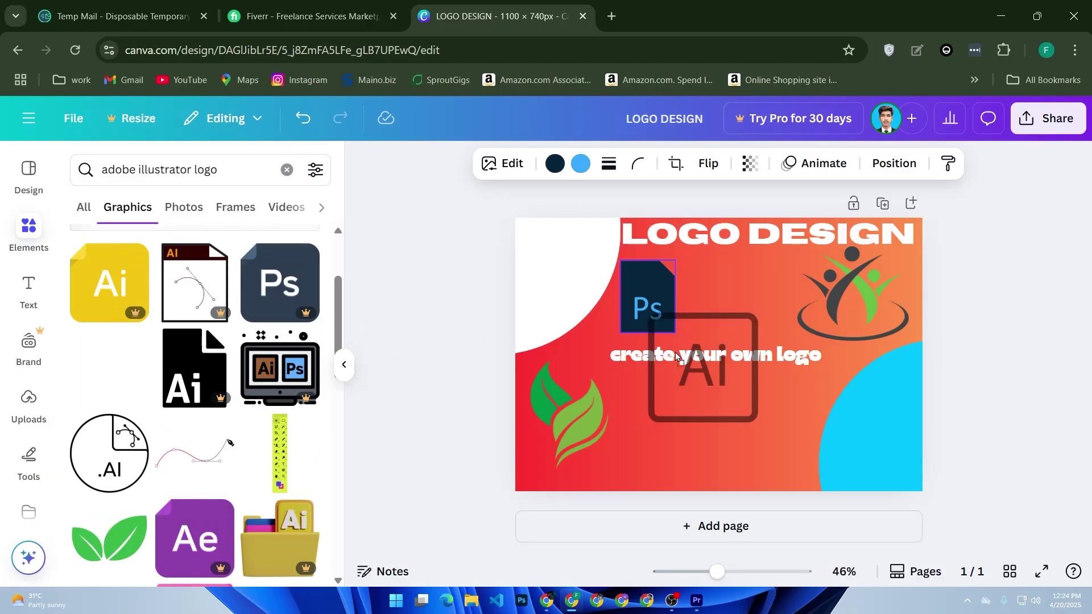
{"action": "left_click_drag", "start_coordinate": [195, 281], "coordinate": [741, 290]}
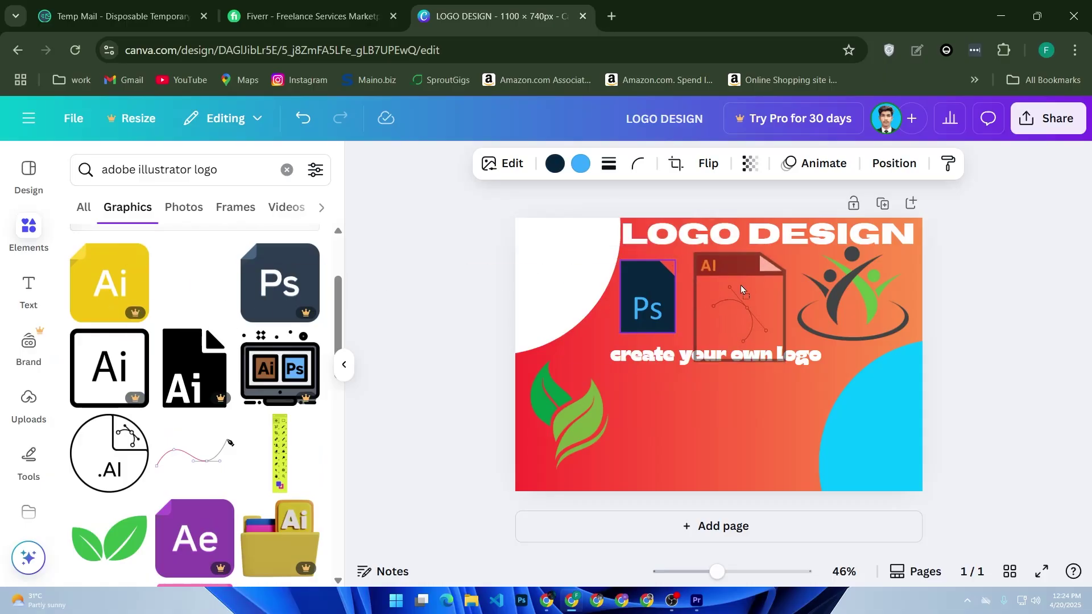
{"action": "left_click", "coordinate": [740, 299]}
{"action": "left_click_drag", "start_coordinate": [785, 359], "coordinate": [752, 337]}
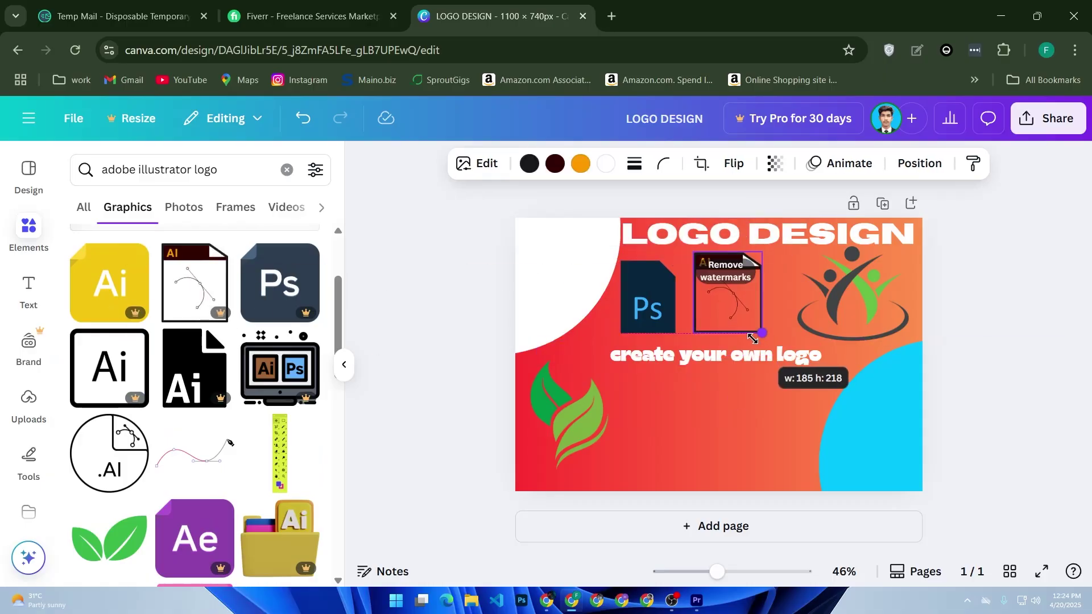
{"action": "left_click", "coordinate": [810, 410]}
{"action": "left_click", "coordinate": [734, 290]}
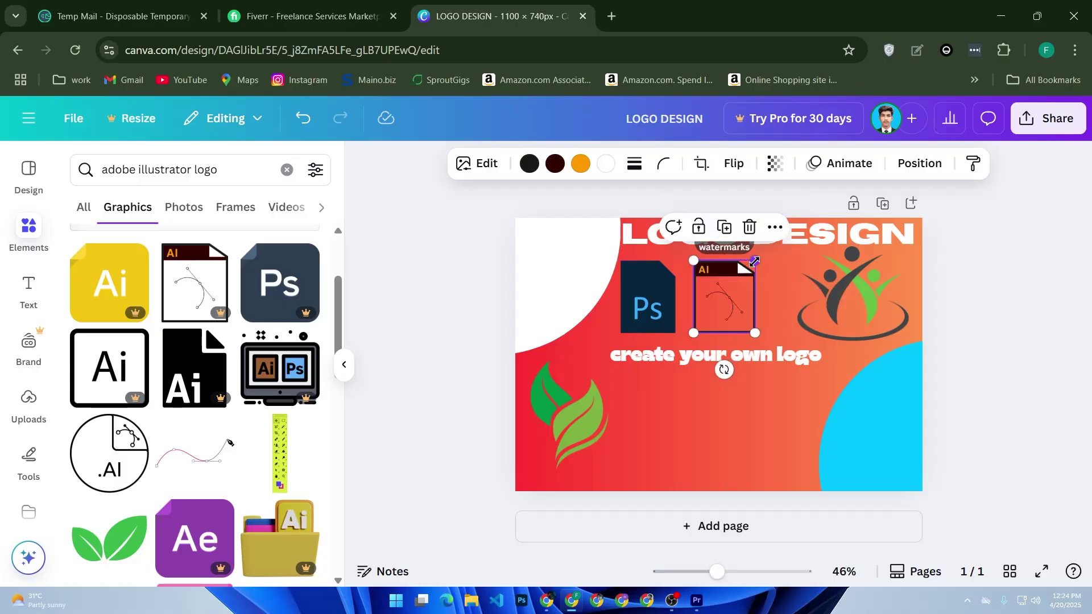
{"action": "left_click_drag", "start_coordinate": [736, 304], "coordinate": [727, 304]}
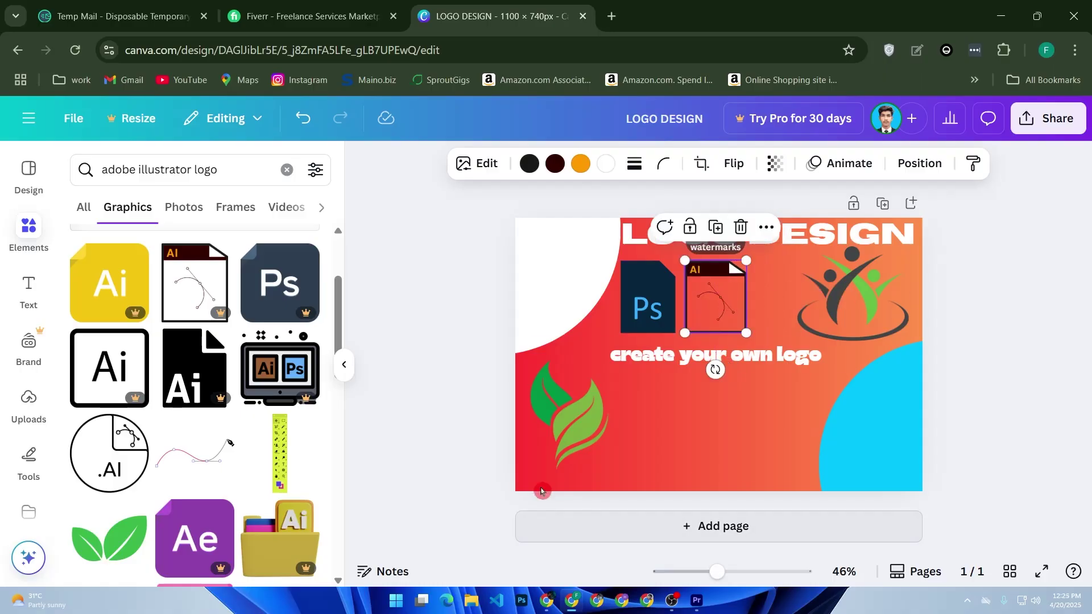
{"action": "left_click", "coordinate": [641, 423]}
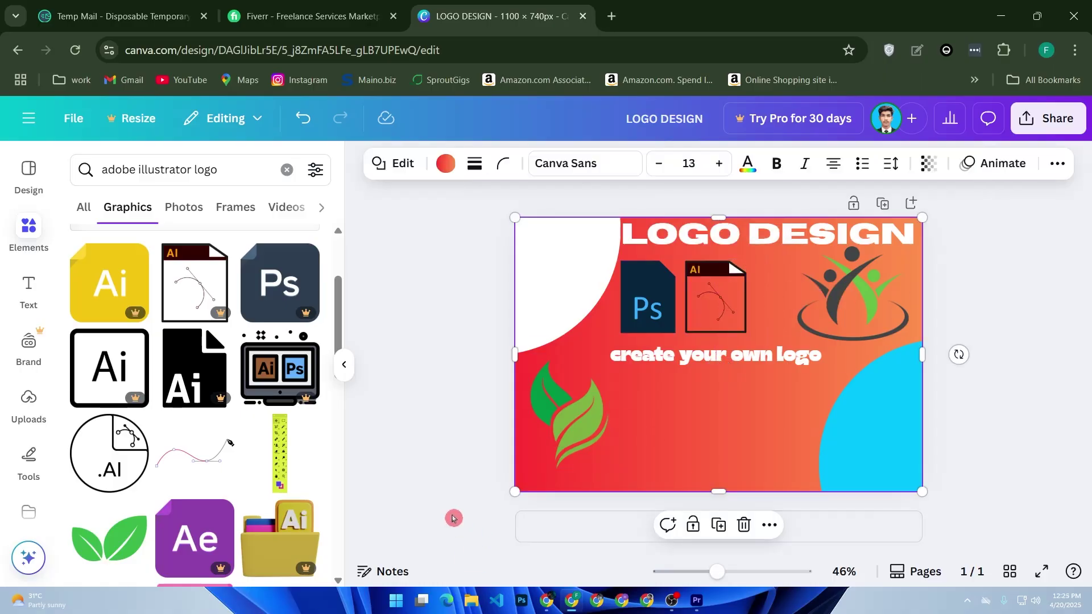
{"action": "left_click", "coordinate": [714, 319]}
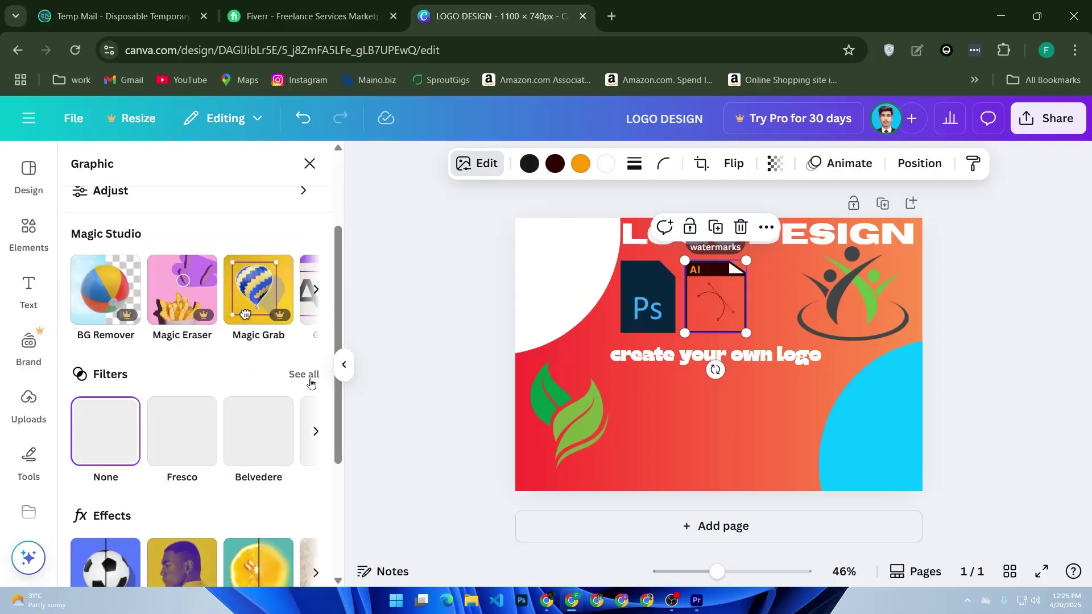
{"action": "left_click", "coordinate": [304, 373]}
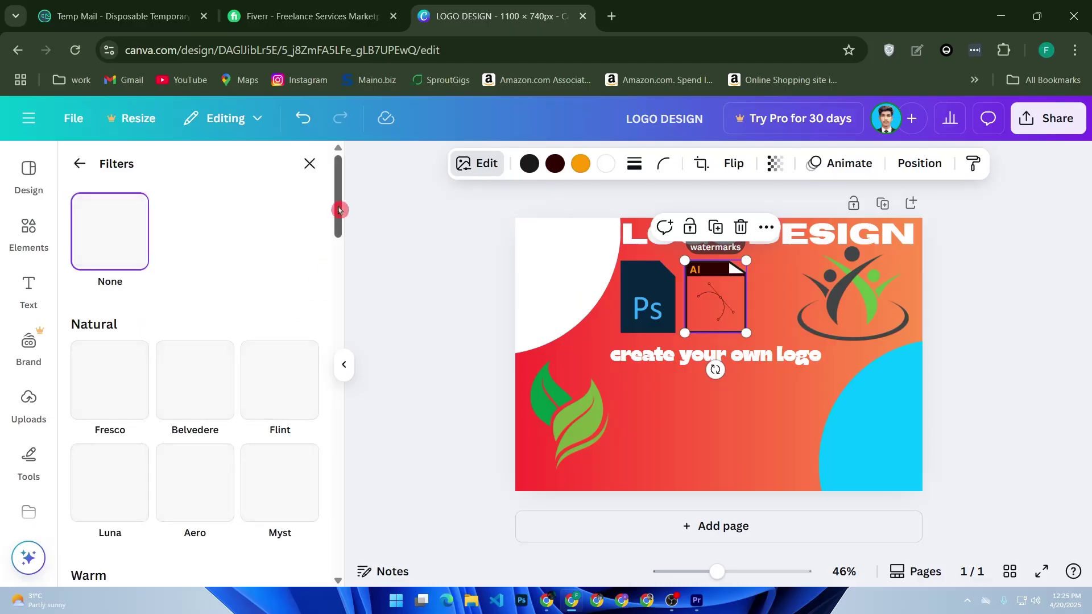
{"action": "left_click_drag", "start_coordinate": [339, 210], "coordinate": [340, 290]}
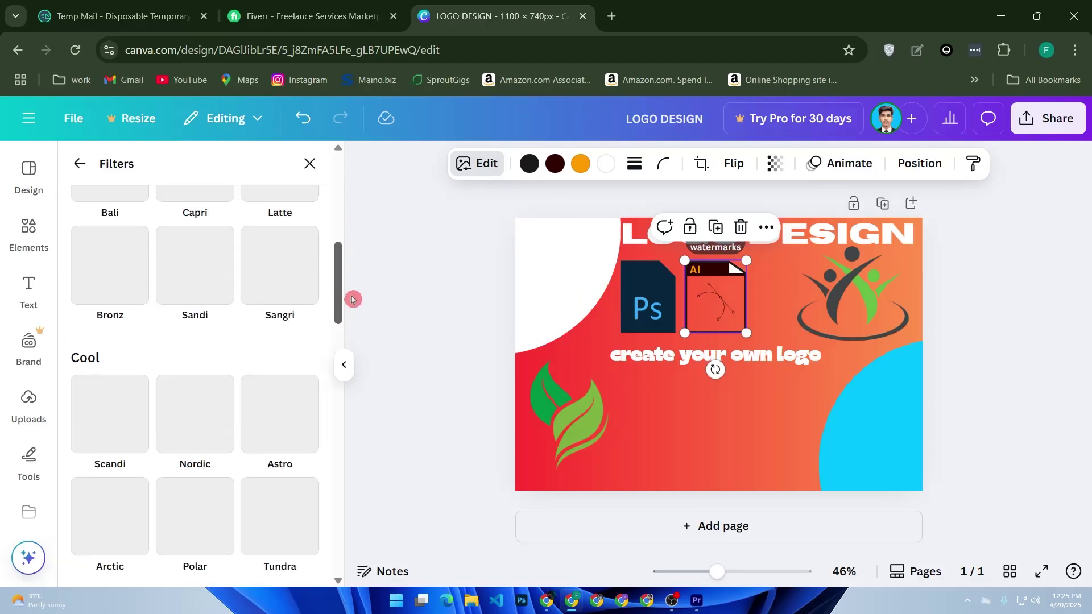
{"action": "left_click", "coordinate": [112, 294]}
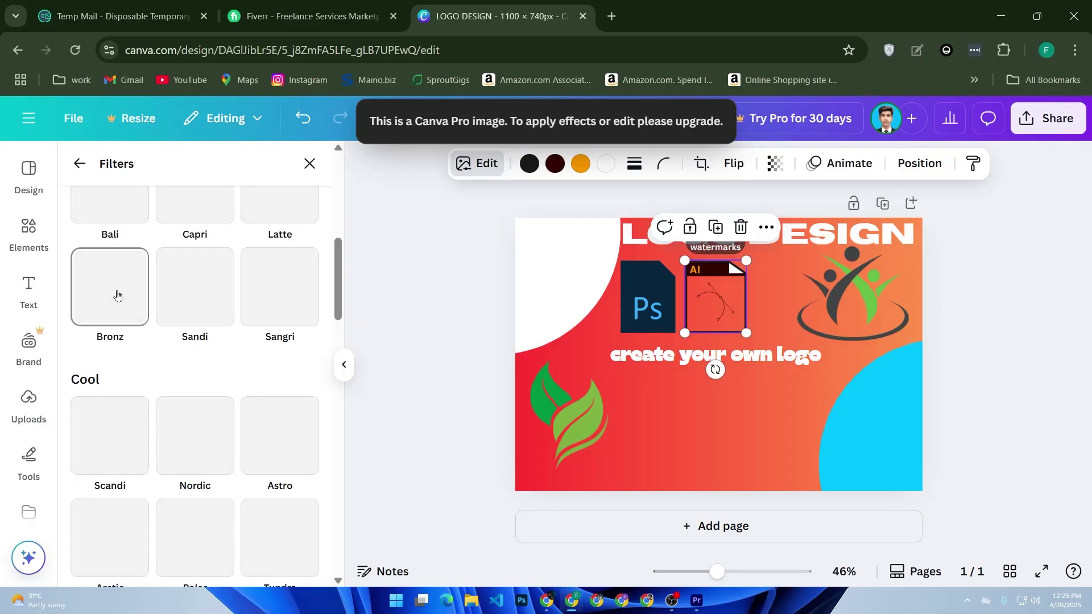
{"action": "scroll", "coordinate": [194, 282], "scroll_direction": "up", "scroll_amount": 3}
{"action": "scroll", "coordinate": [194, 282], "scroll_direction": "up", "scroll_amount": 3}
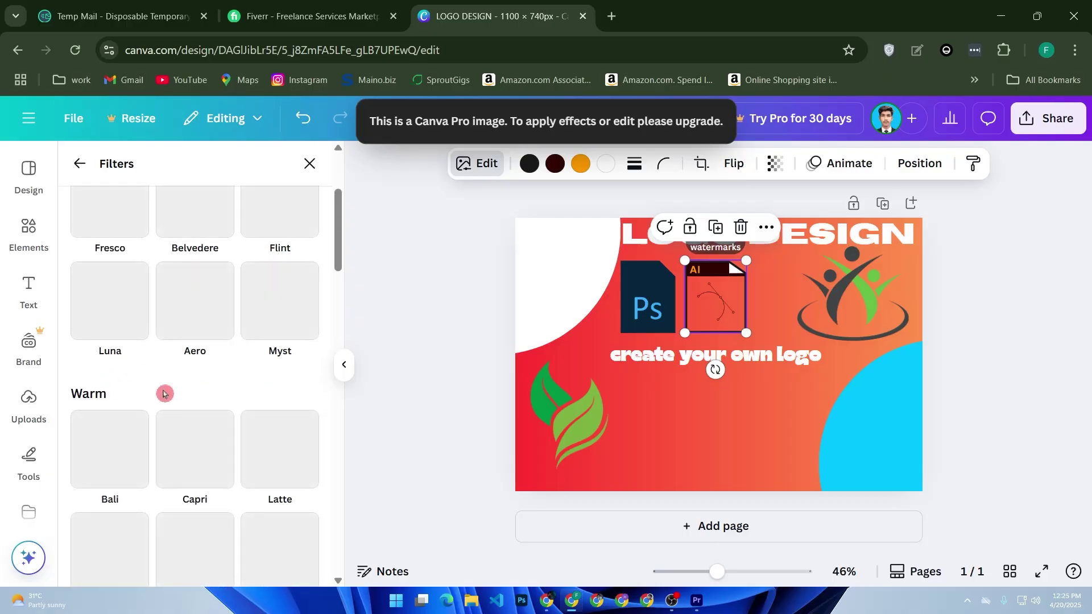
{"action": "scroll", "coordinate": [164, 394], "scroll_direction": "up", "scroll_amount": 4}
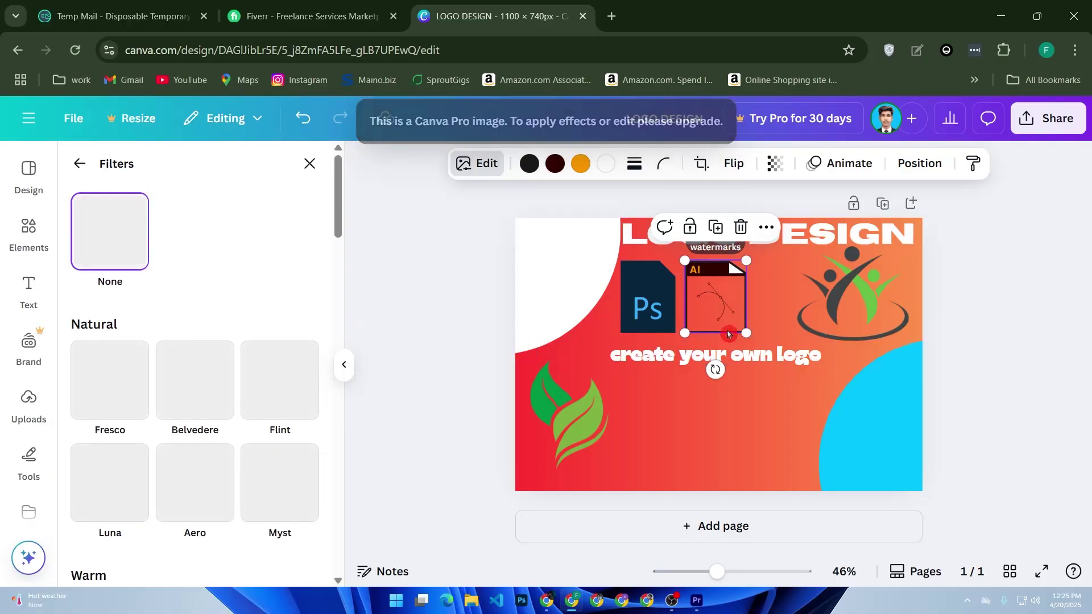
{"action": "left_click", "coordinate": [766, 228]}
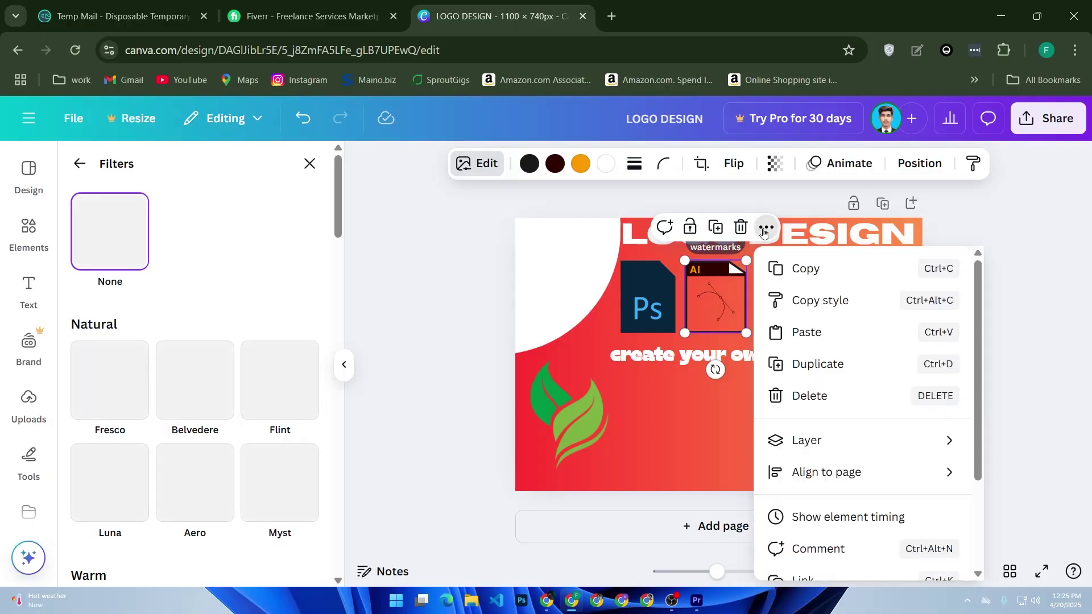
{"action": "scroll", "coordinate": [861, 409], "scroll_direction": "down", "scroll_amount": 2}
{"action": "scroll", "coordinate": [862, 410], "scroll_direction": "down", "scroll_amount": 1}
{"action": "scroll", "coordinate": [828, 427], "scroll_direction": "up", "scroll_amount": 3}
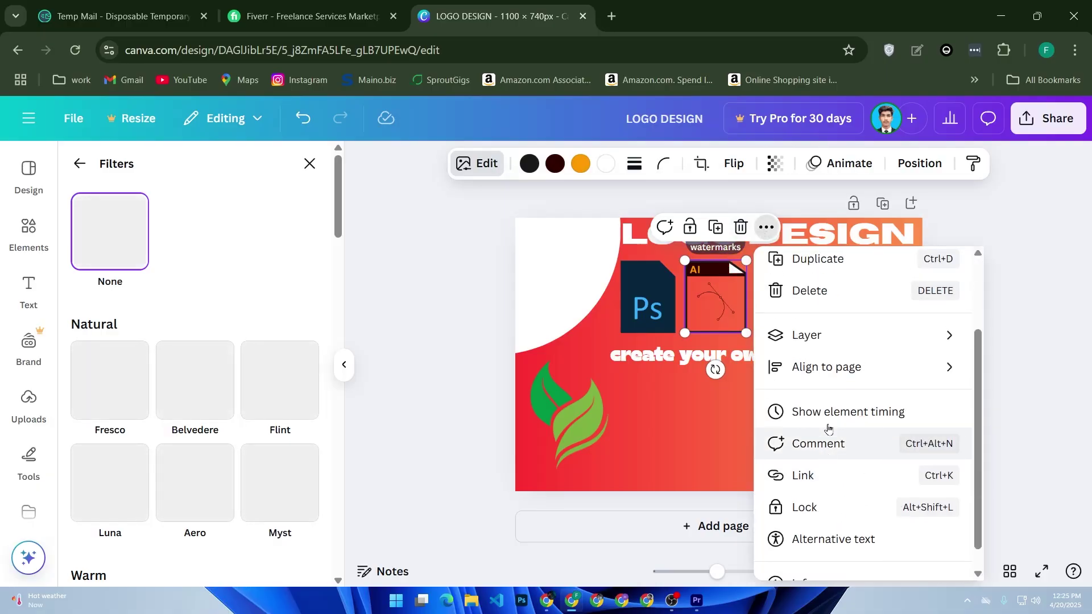
{"action": "left_click", "coordinate": [684, 447]}
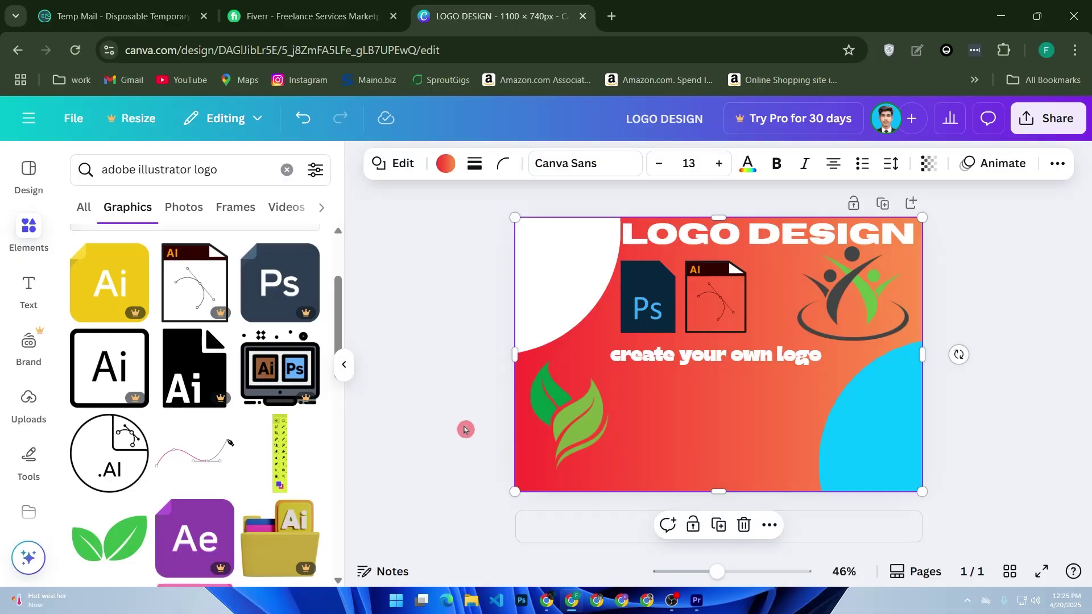
{"action": "left_click_drag", "start_coordinate": [817, 338], "coordinate": [1069, 556]}
Bring up the download settings and show the file type list, with PNG chosen.
{"action": "left_click", "coordinate": [1060, 118]}
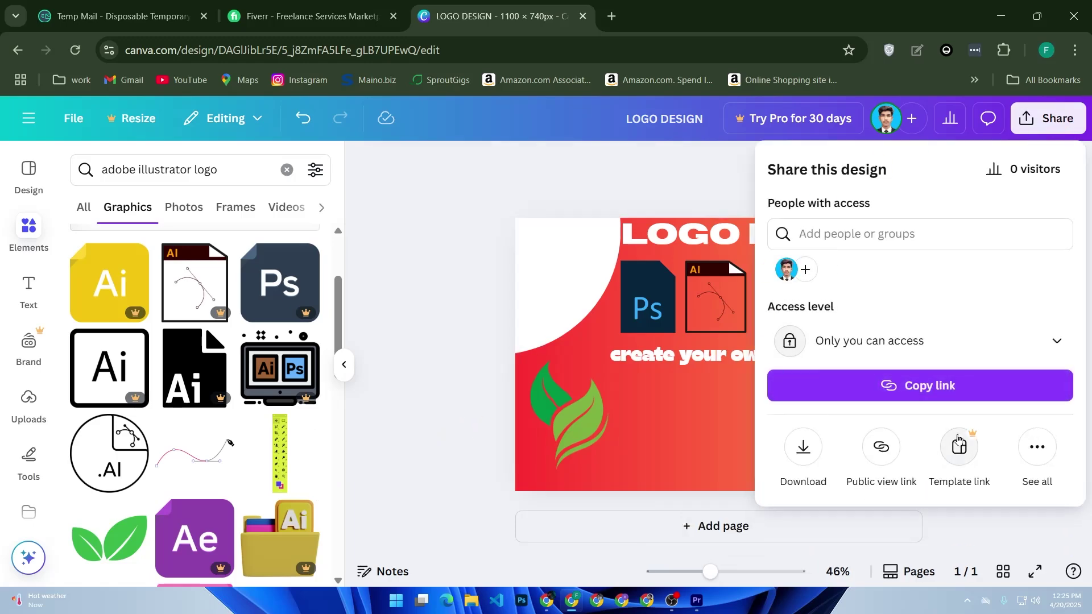
{"action": "left_click", "coordinate": [802, 446]}
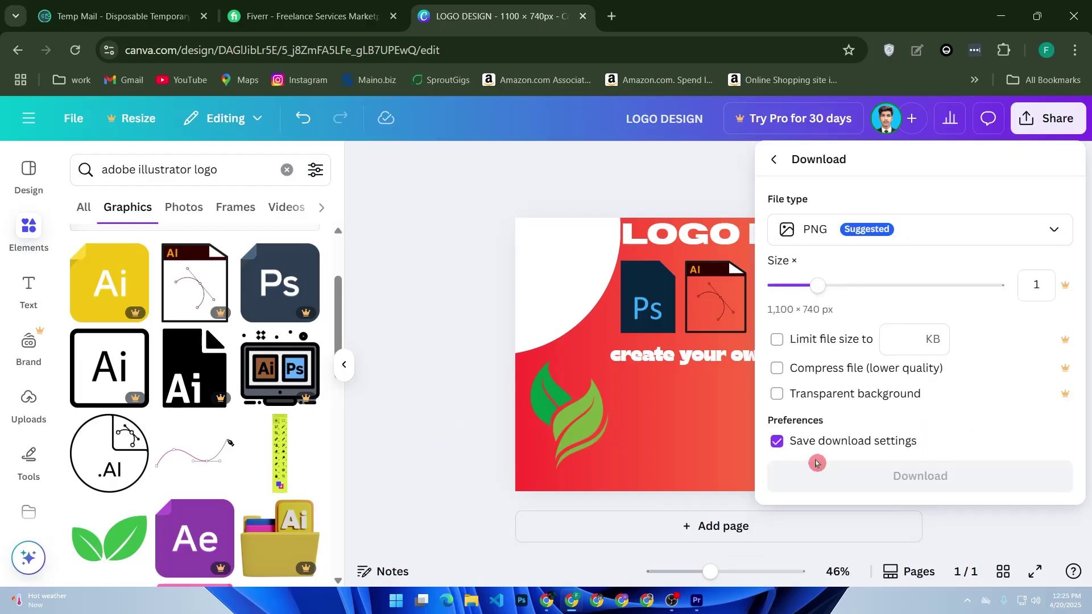
{"action": "left_click", "coordinate": [872, 231]}
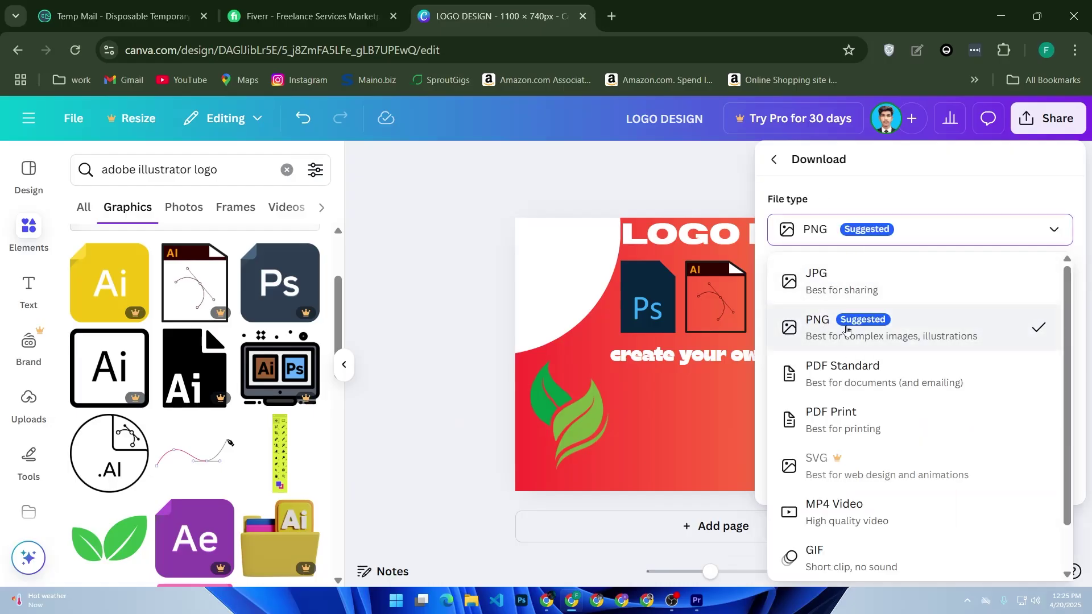